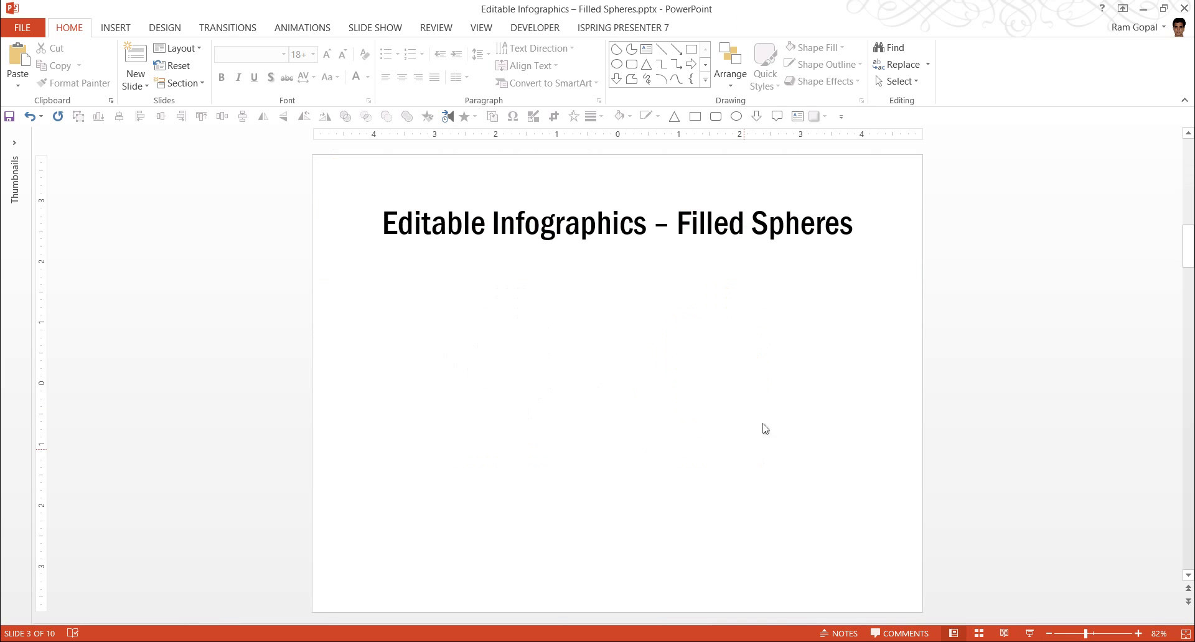
Draw a blue circle below the slide title using the Oval shape
click(707, 80)
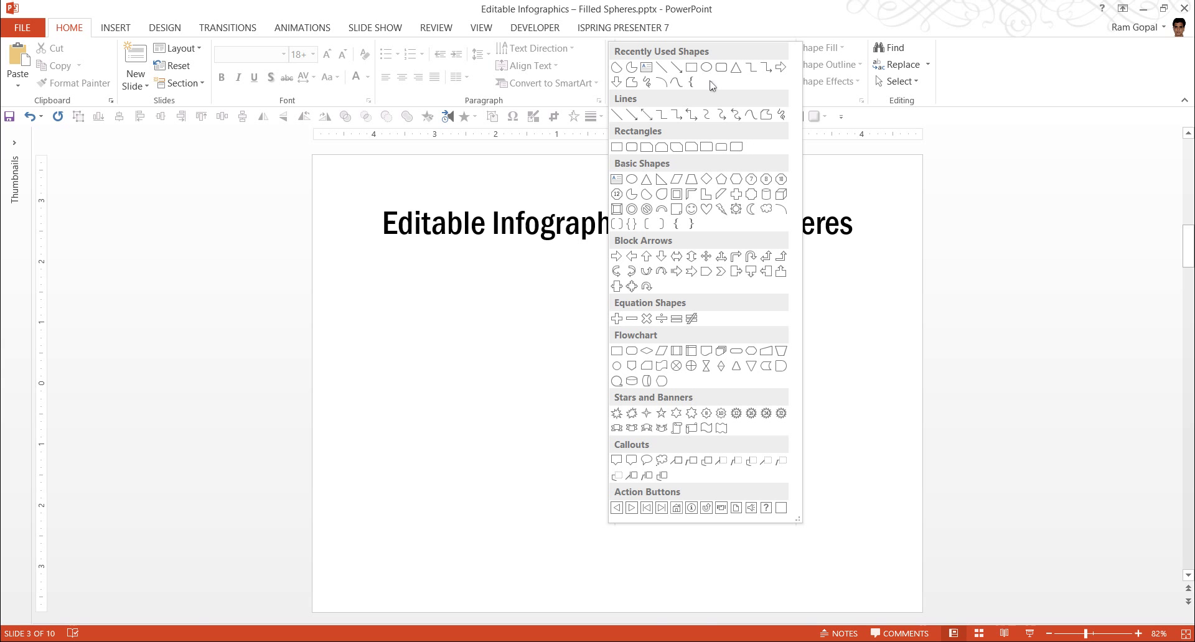
click(633, 180)
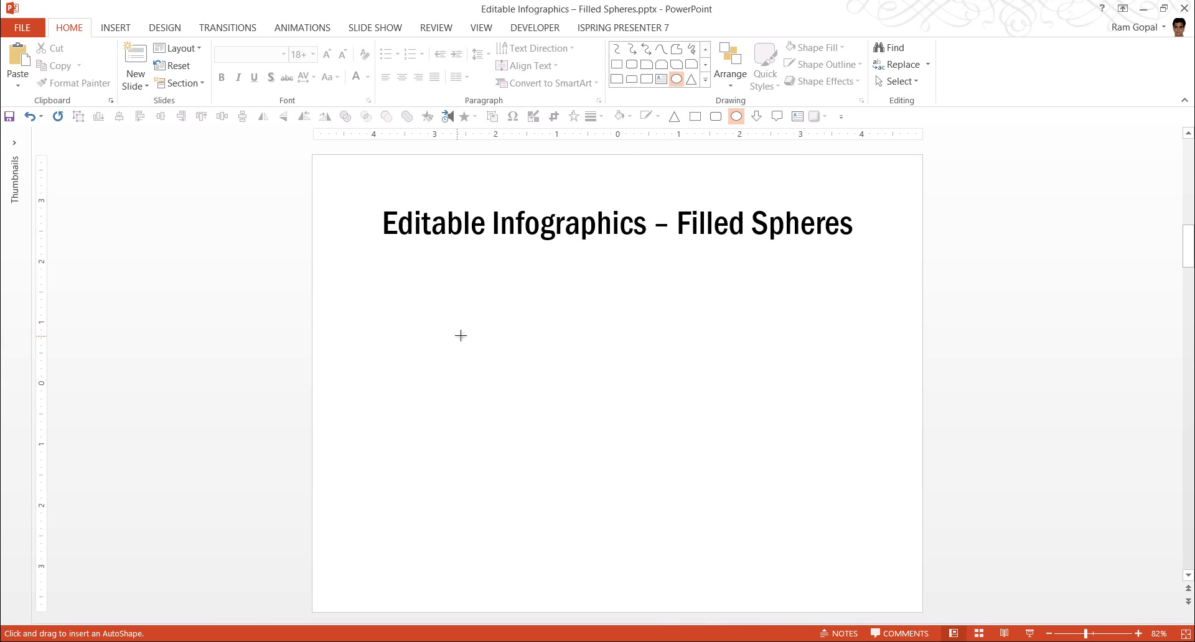
drag(461, 334, 599, 488)
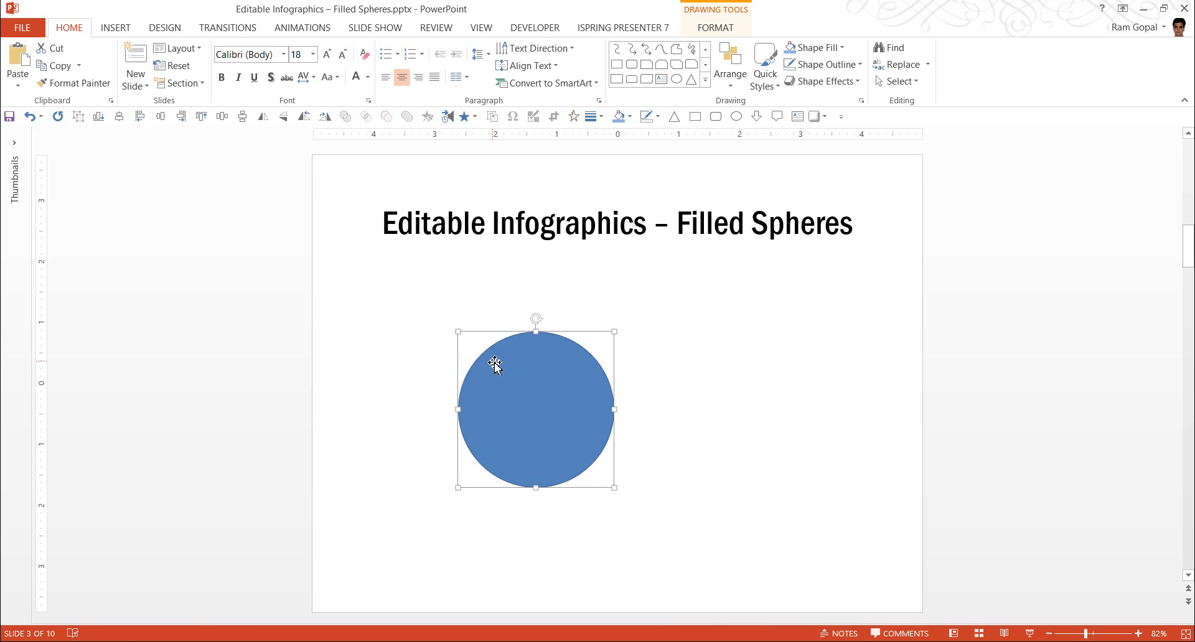
Set the circle's fill transparency to 40% in Format Shape
right_click(547, 382)
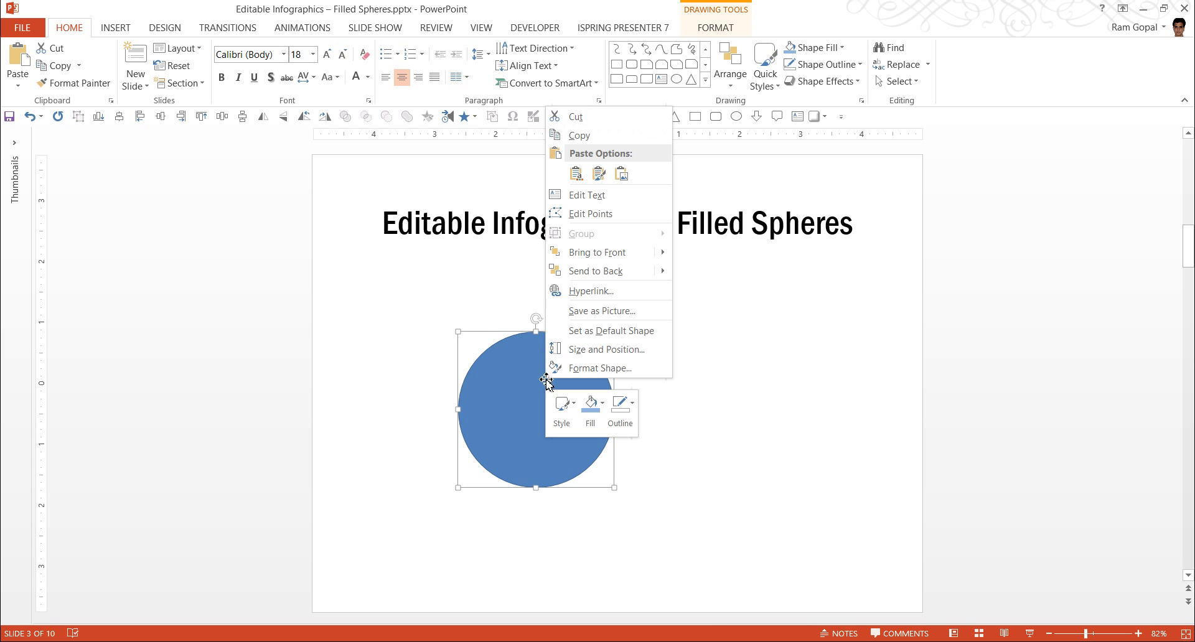
click(600, 368)
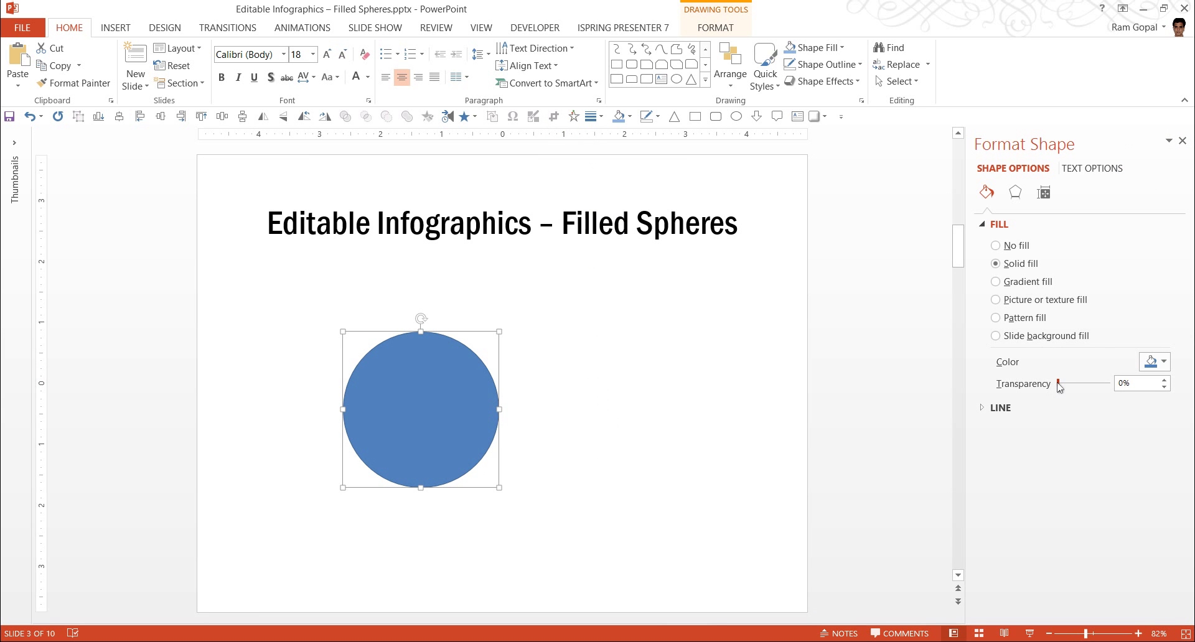
drag(1057, 383, 1076, 383)
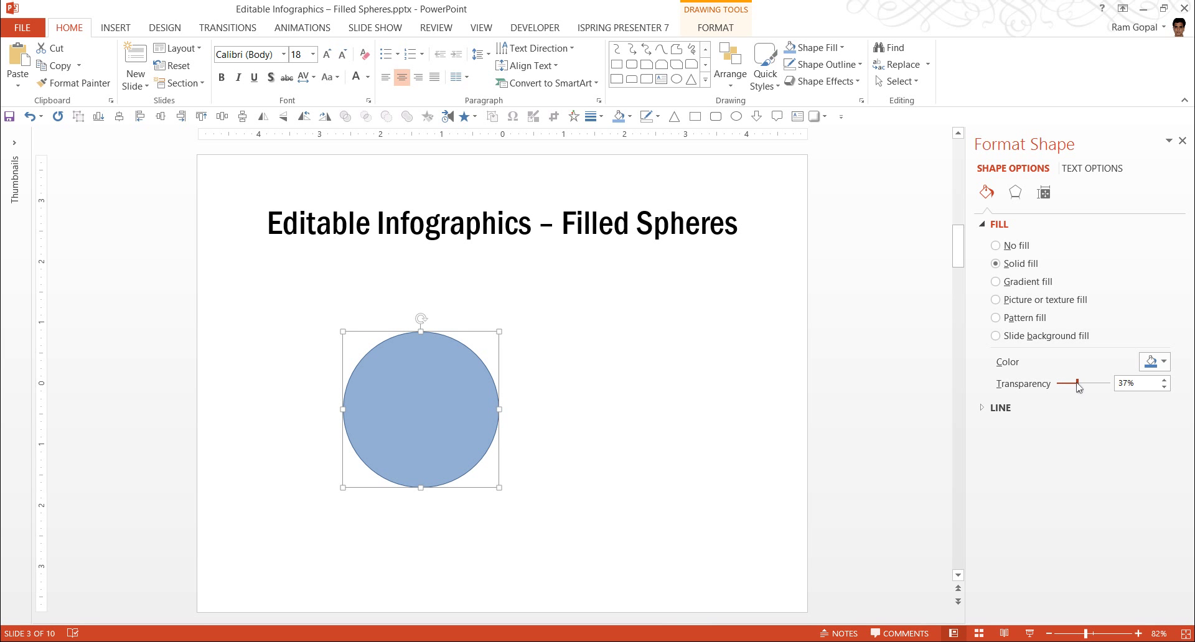
double_click(1127, 383)
text(4)
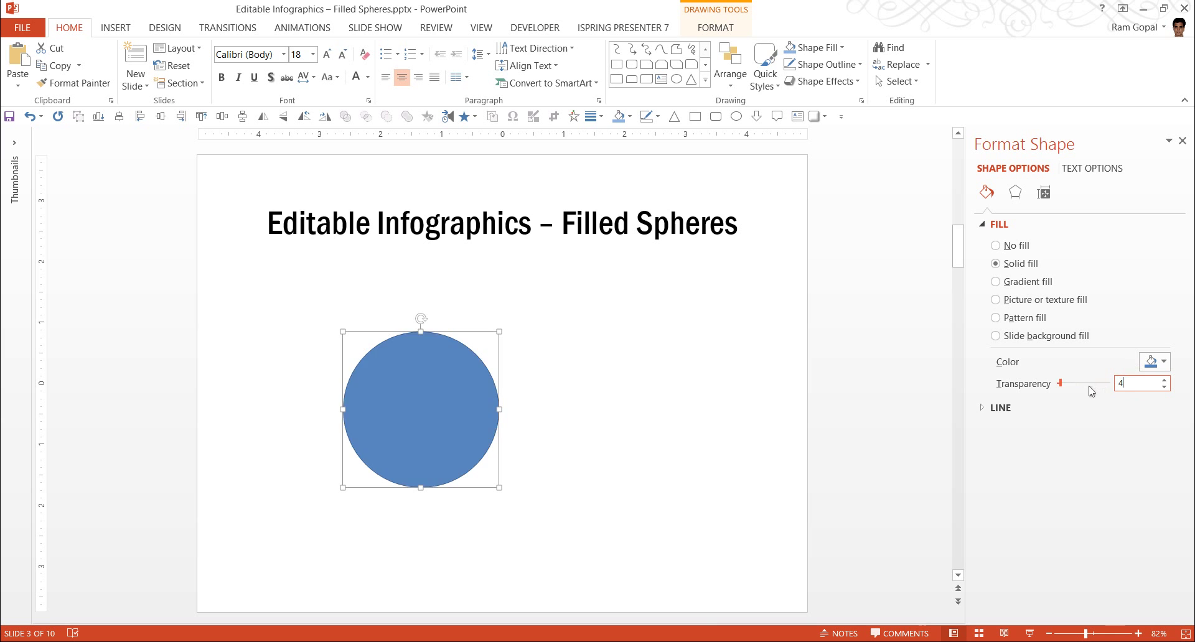
text(0)
key(Return)
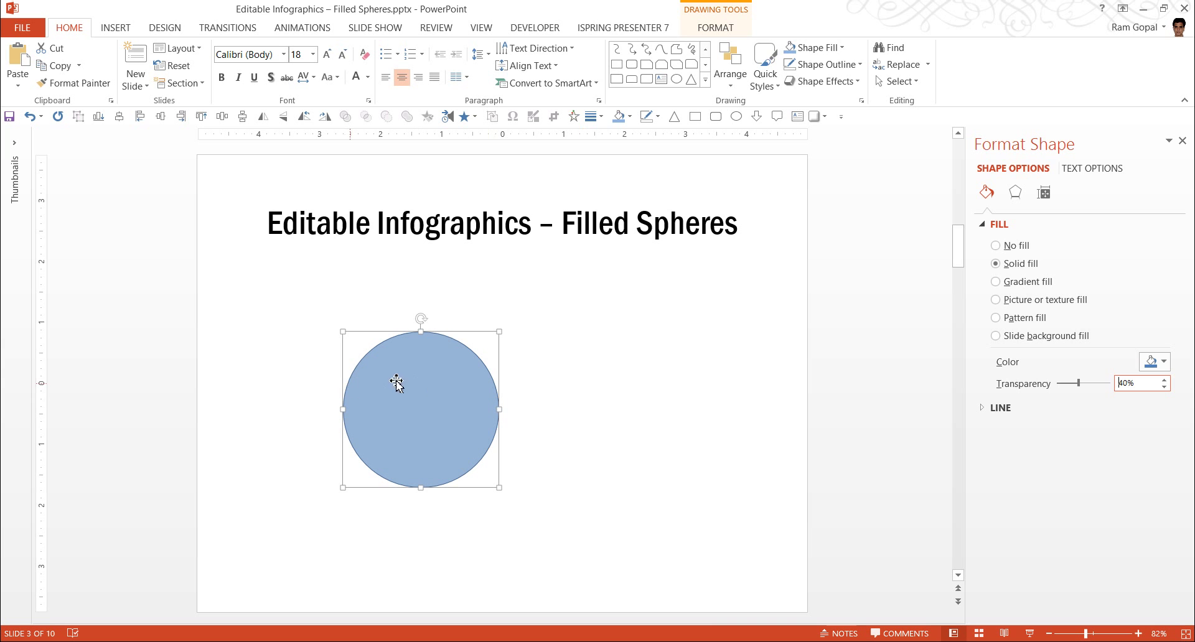
Move the circle toward the centre of the slide
click(573, 417)
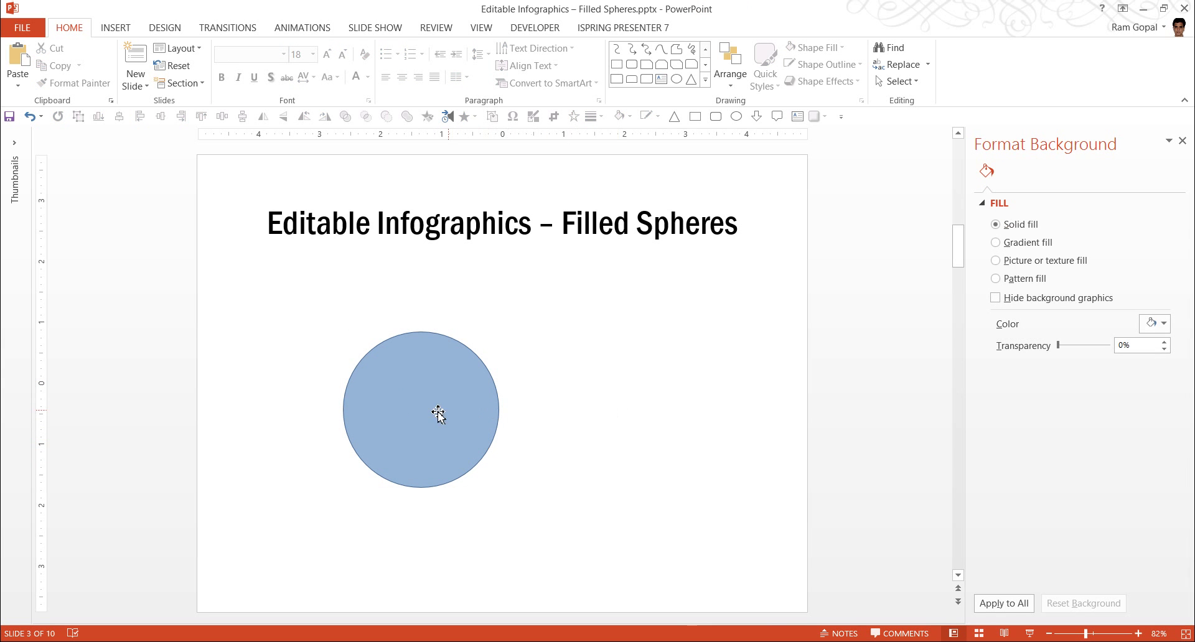
mouse_move(413, 415)
mouse_down()
mouse_move(544, 412)
mouse_move(495, 410)
mouse_up()
click(649, 419)
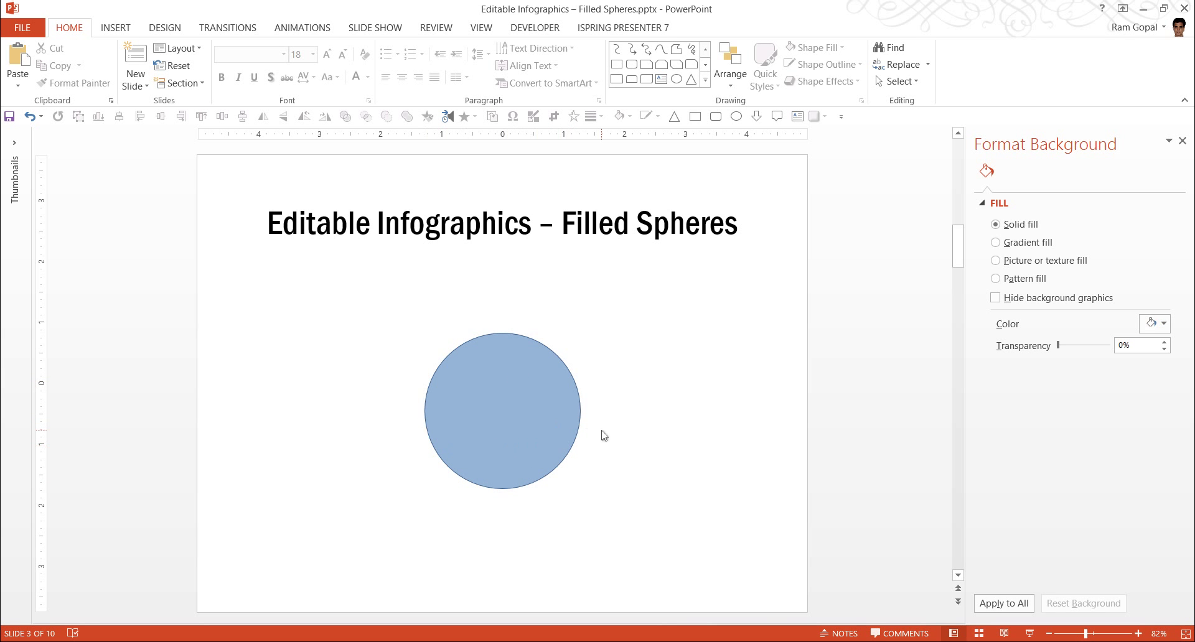
Draw a Chord shape just to the right of the circle
click(705, 79)
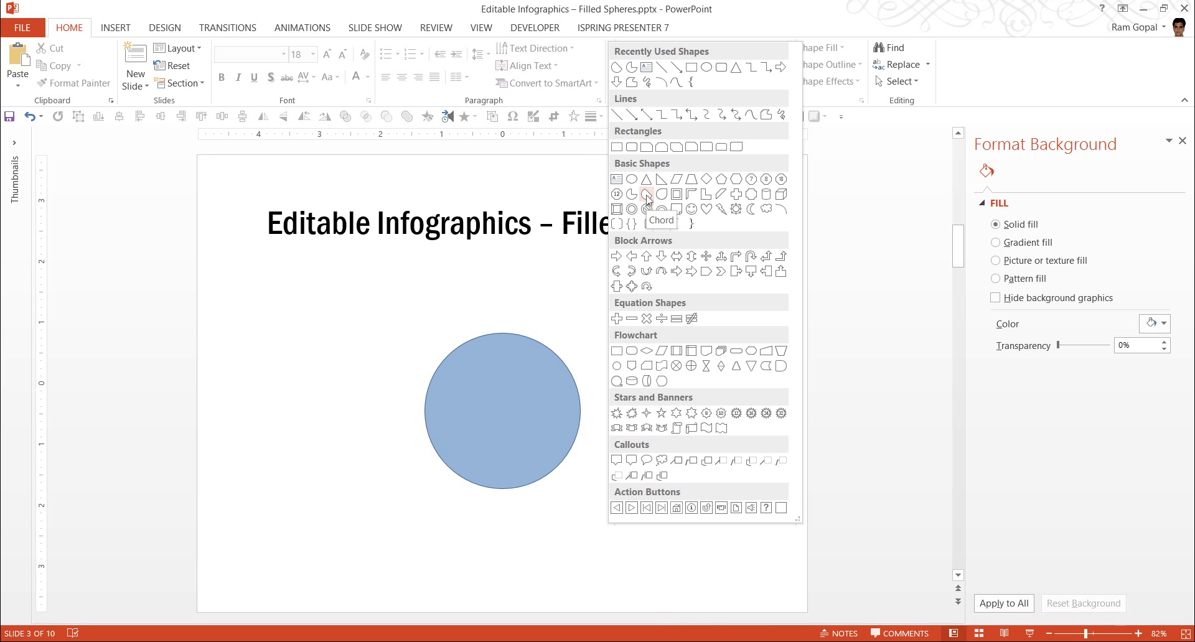
click(646, 198)
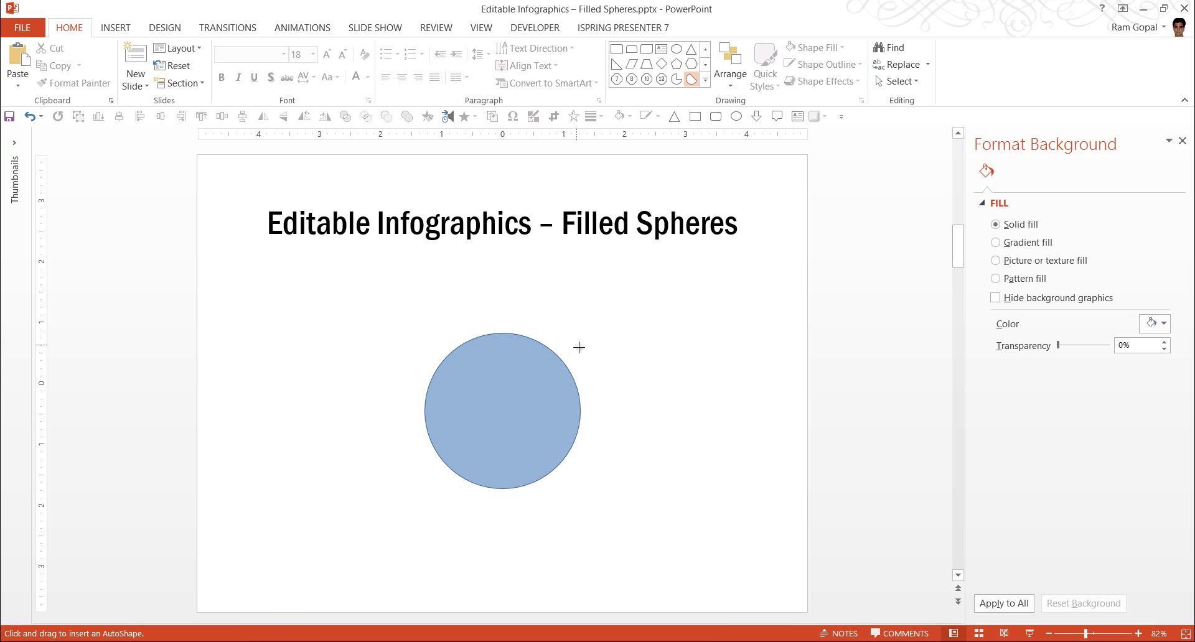
drag(578, 348, 679, 481)
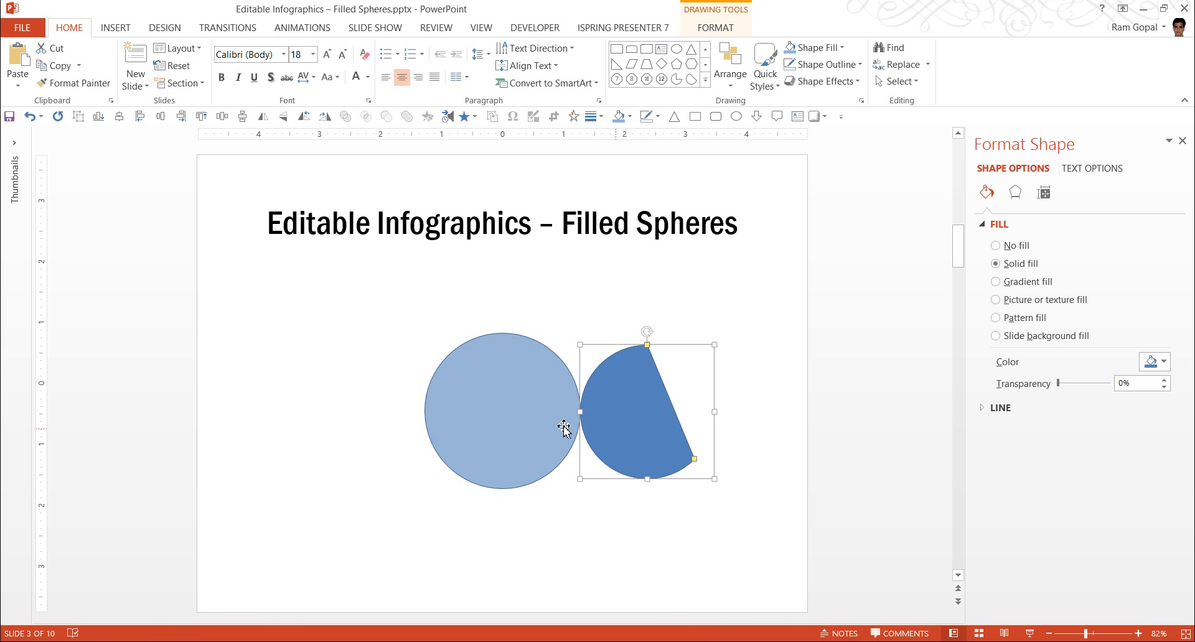
Check the circle's dimensions in the Drawing Tools Format Size group
click(515, 376)
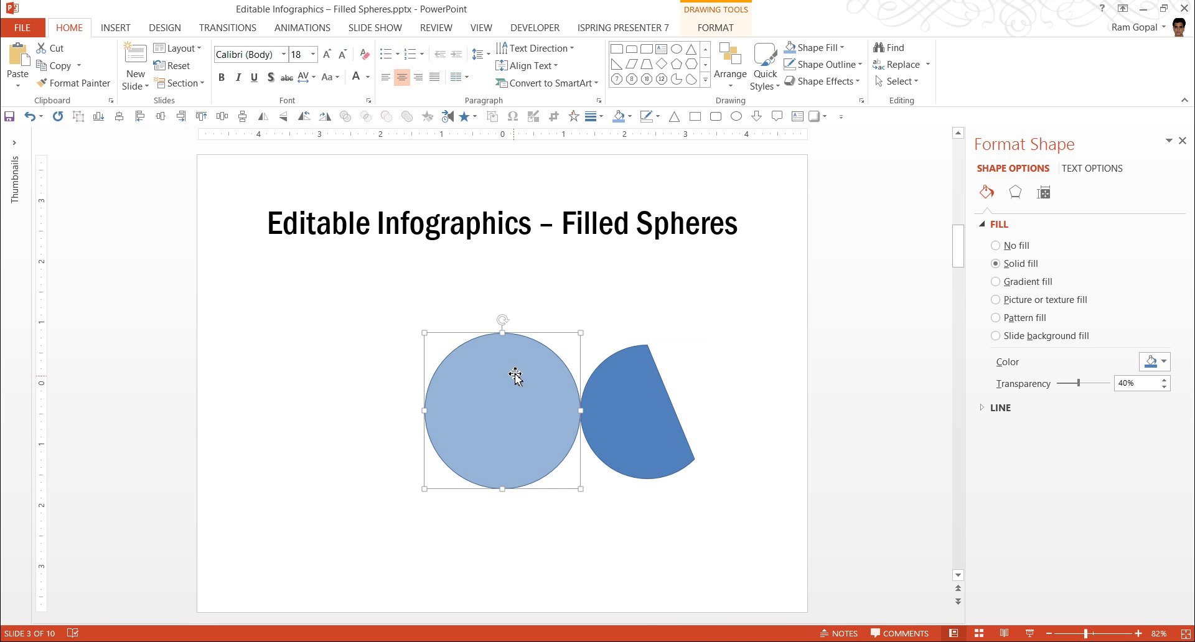
click(635, 400)
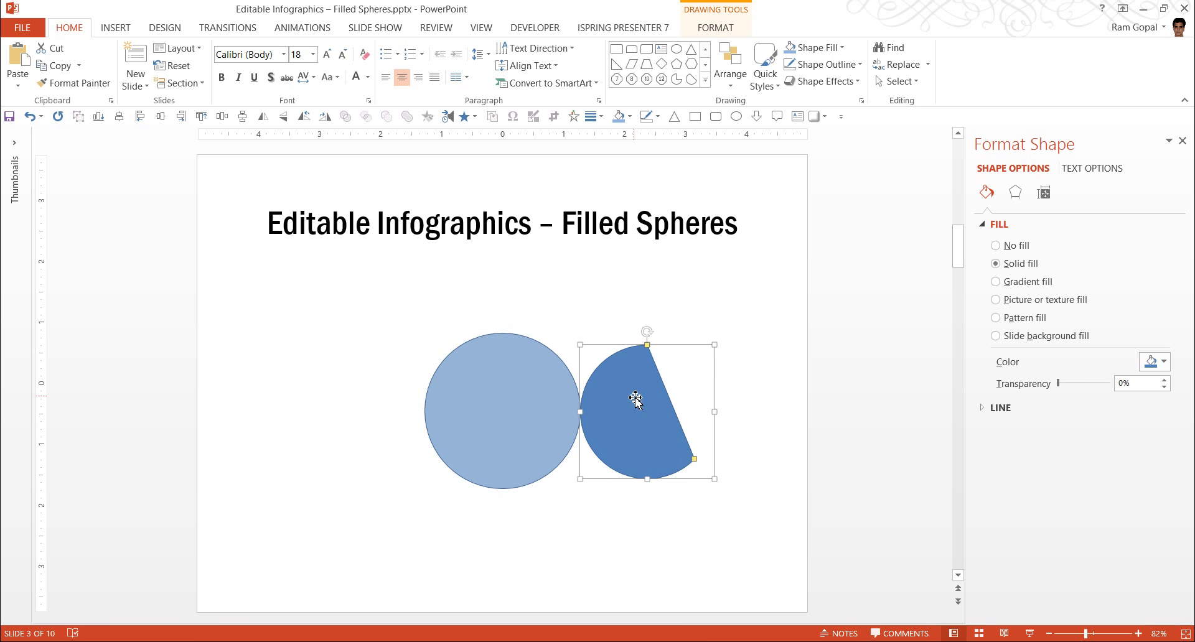
click(519, 397)
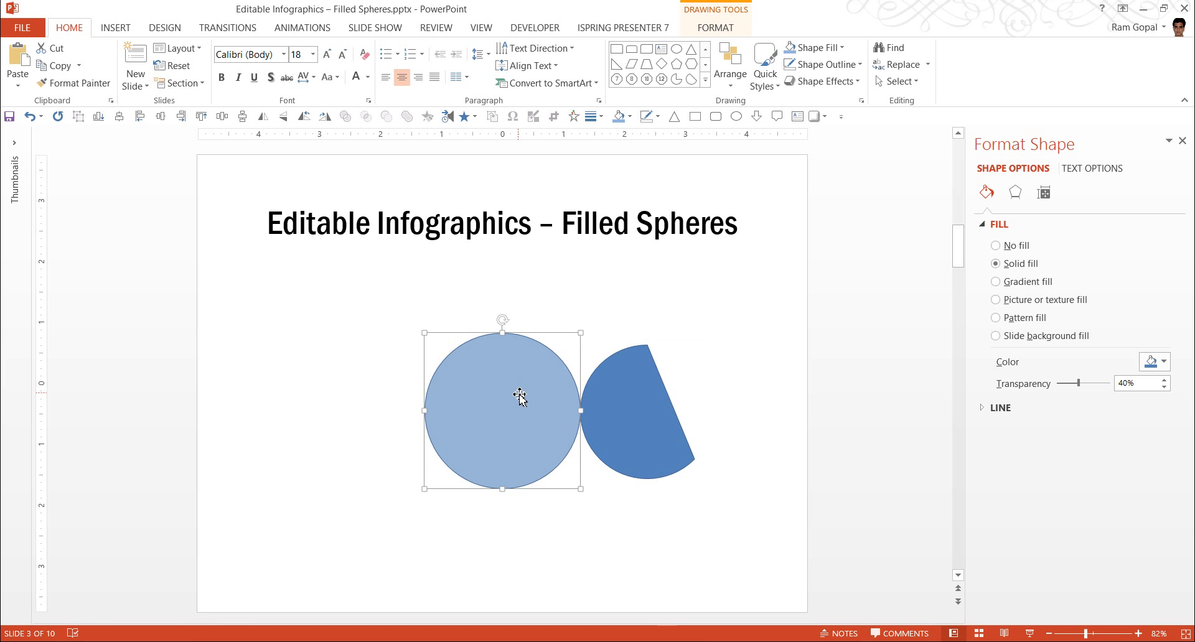
click(724, 30)
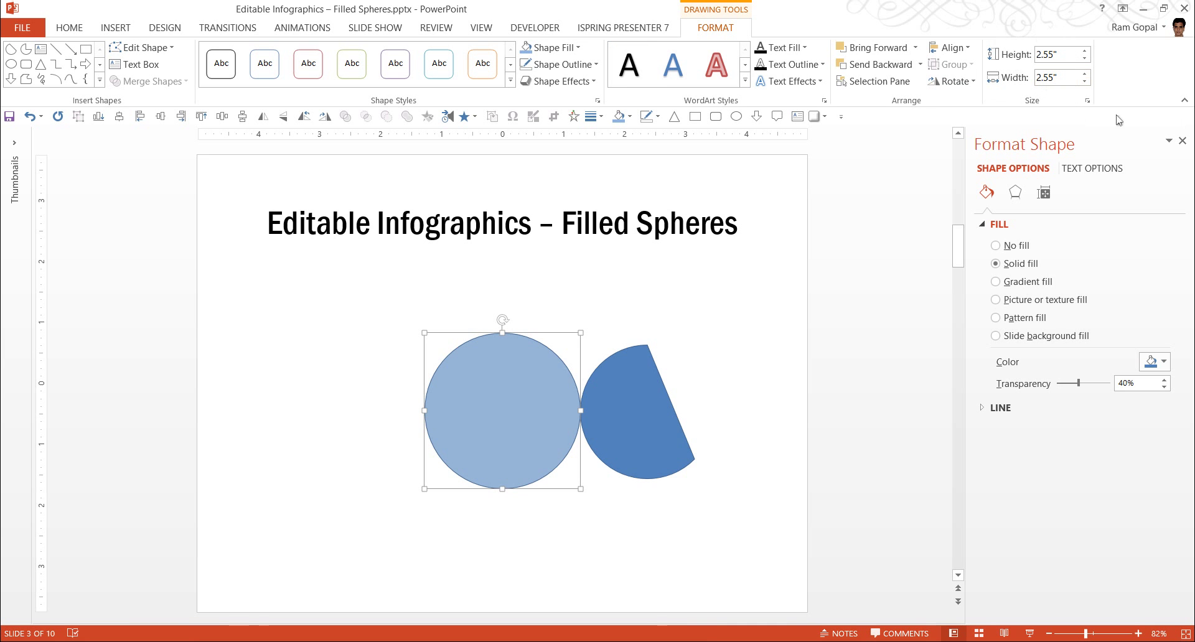
click(1088, 102)
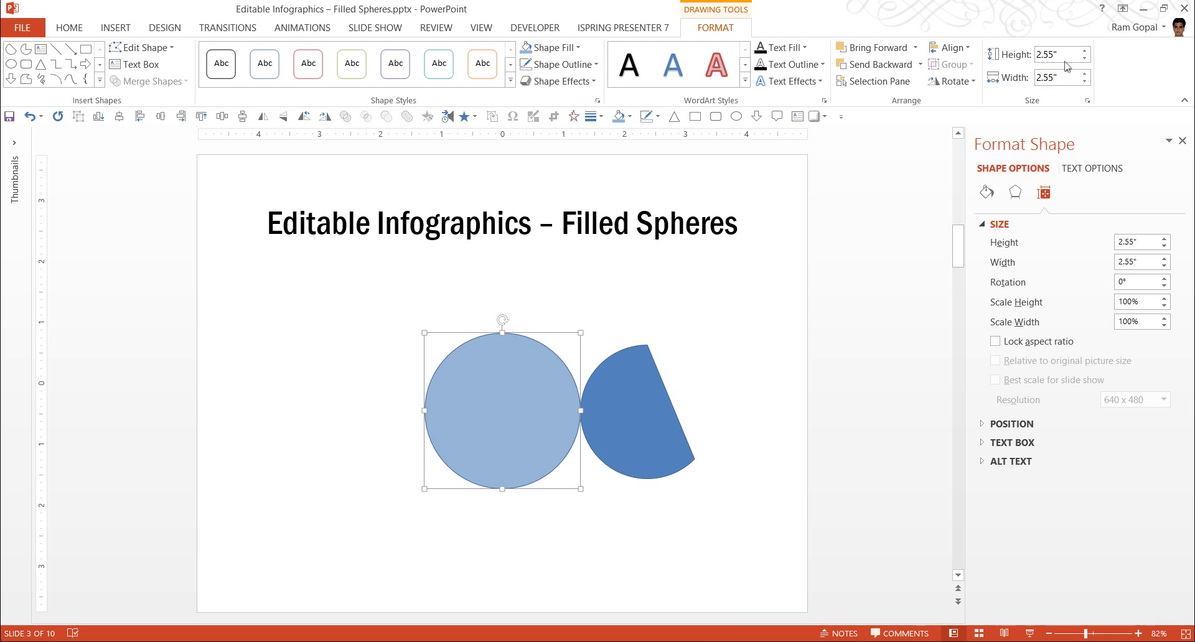
Set the chord's height and width to 2.55 inches
click(627, 391)
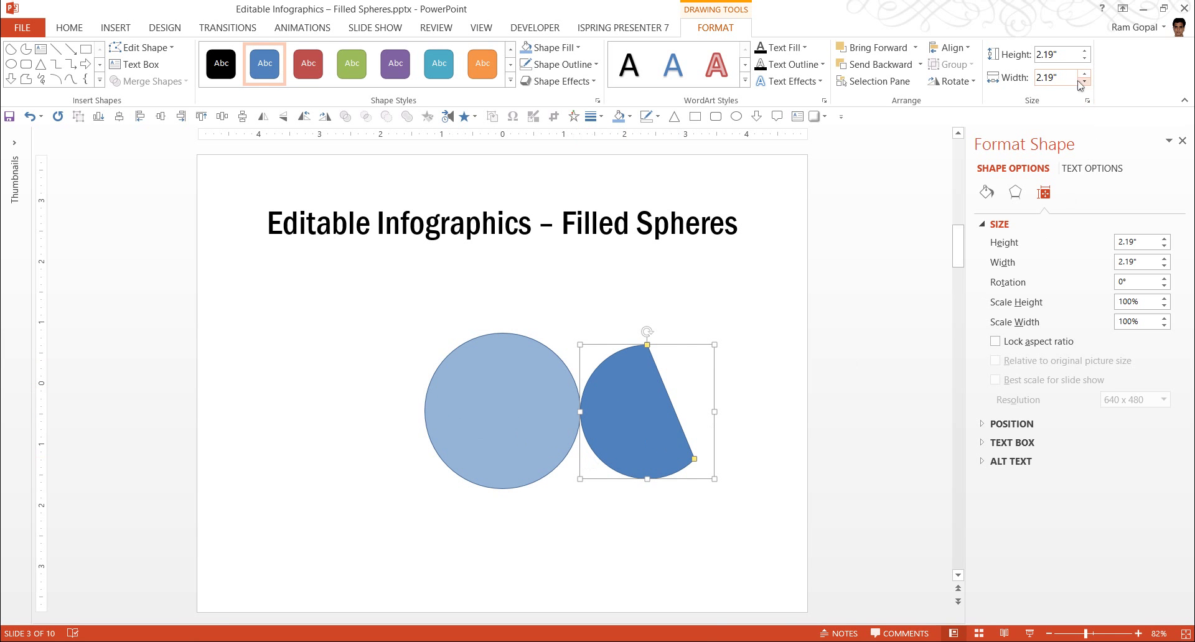
click(1067, 58)
text(2)
text(.55)
click(1069, 77)
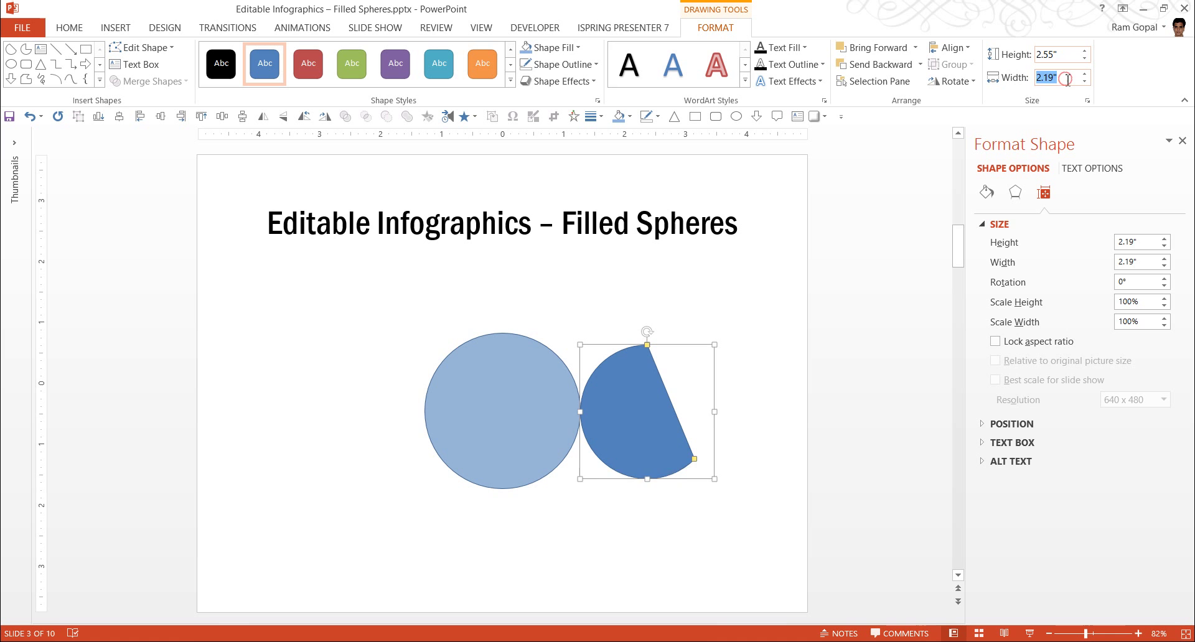
text(2.55)
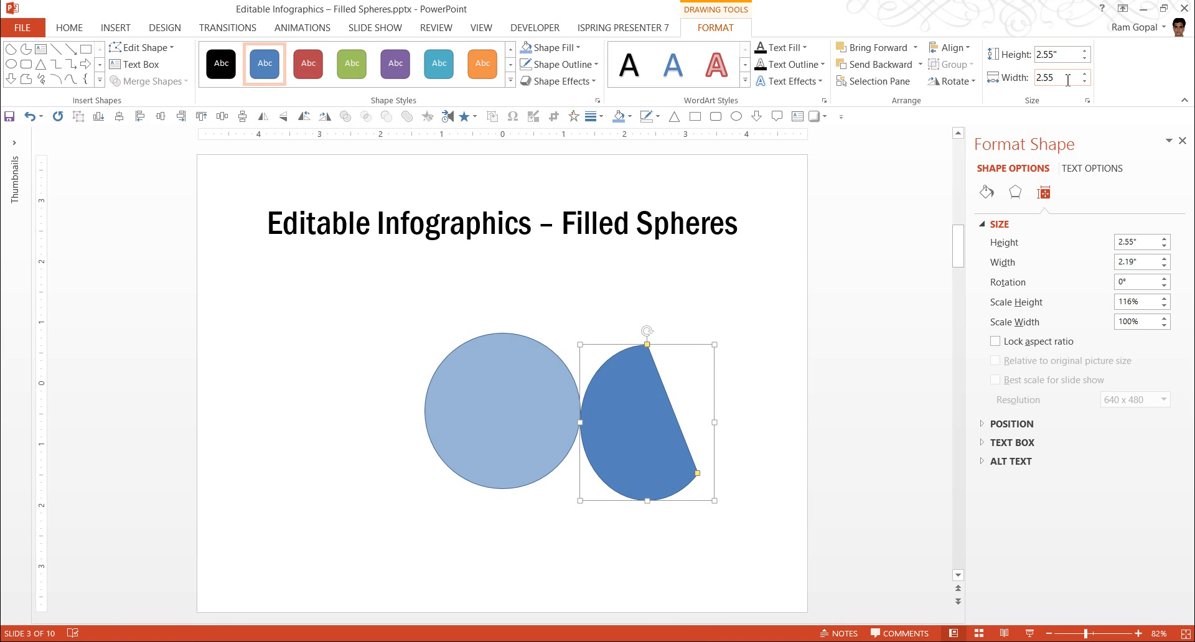
key(Return)
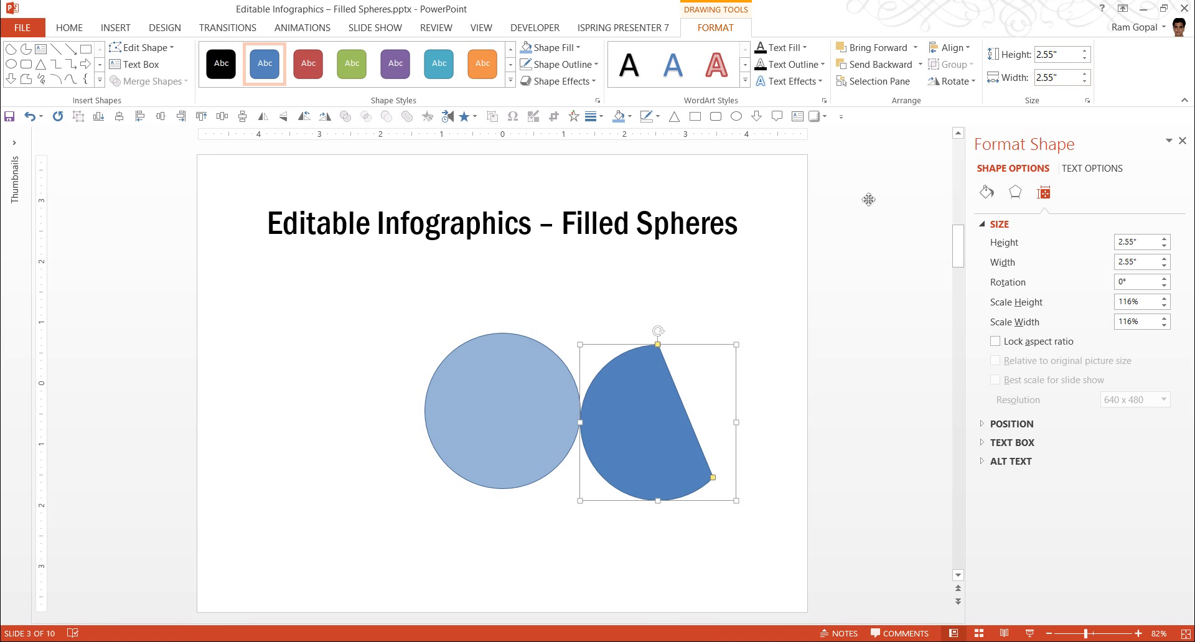
Place the chord over the circle and adjust its handles to fill the lower half levelly
drag(647, 392, 491, 392)
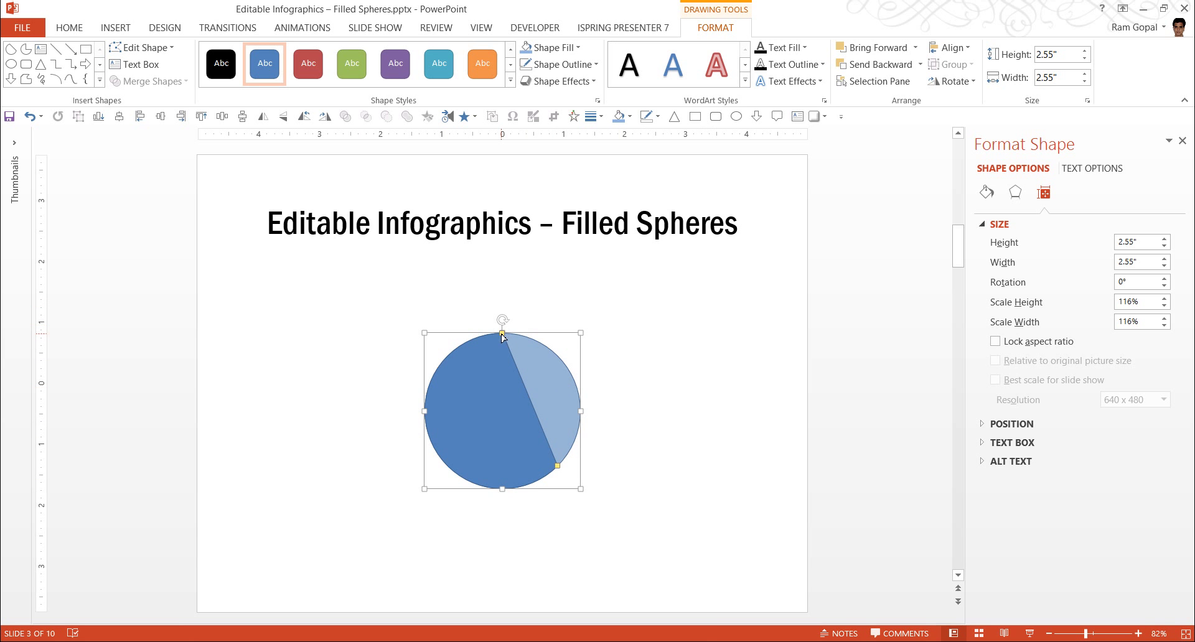
drag(502, 334, 425, 410)
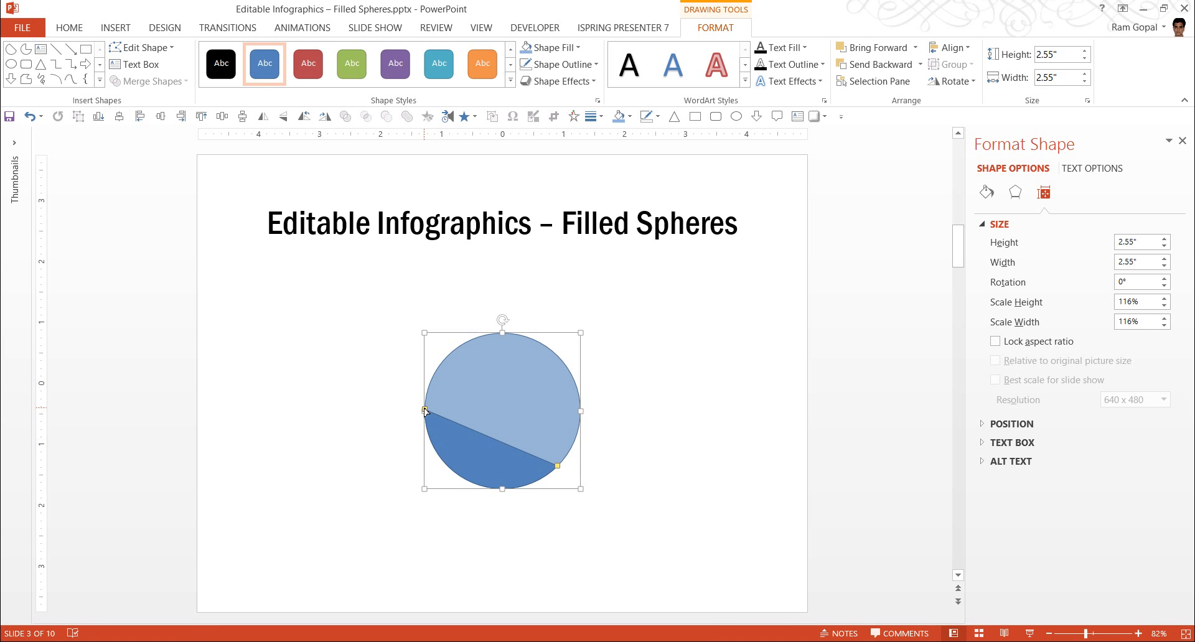
drag(425, 409, 425, 412)
drag(559, 470, 579, 414)
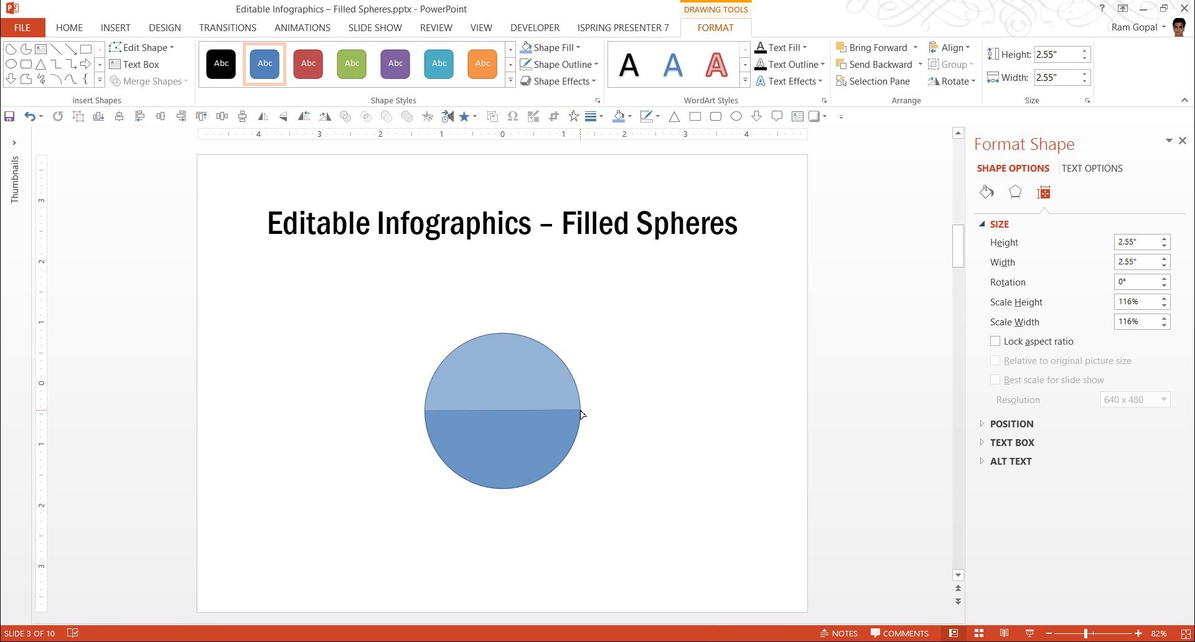
drag(579, 415, 582, 412)
click(659, 428)
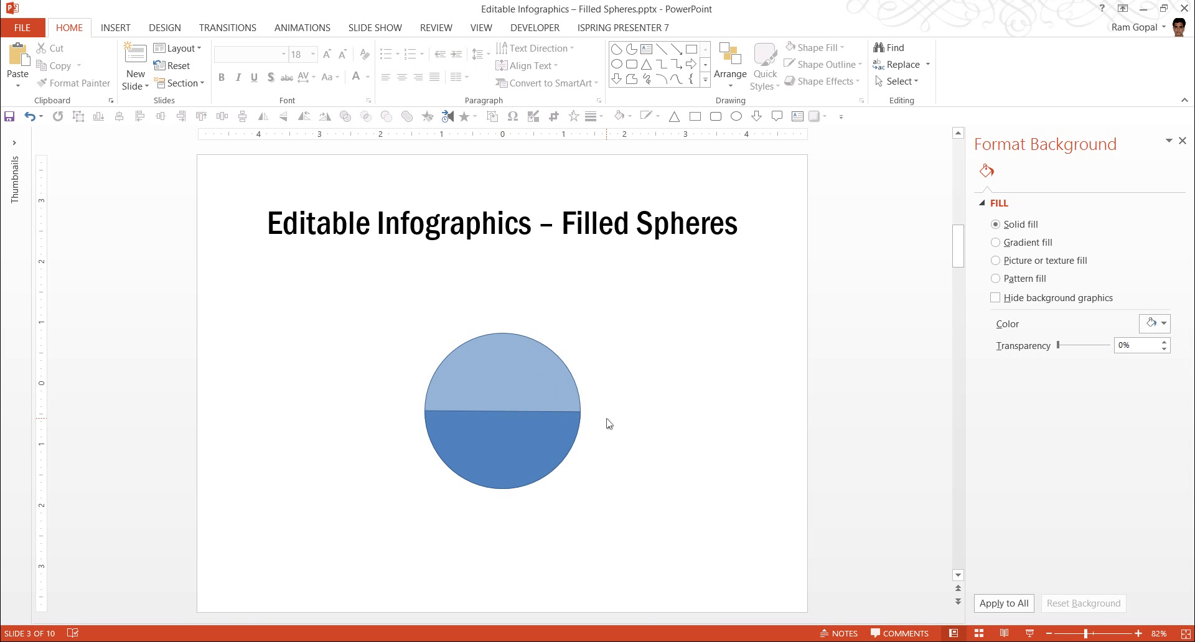
Fill the lower half with the Dark Variations Linear Up gradient from Shape Fill
click(547, 438)
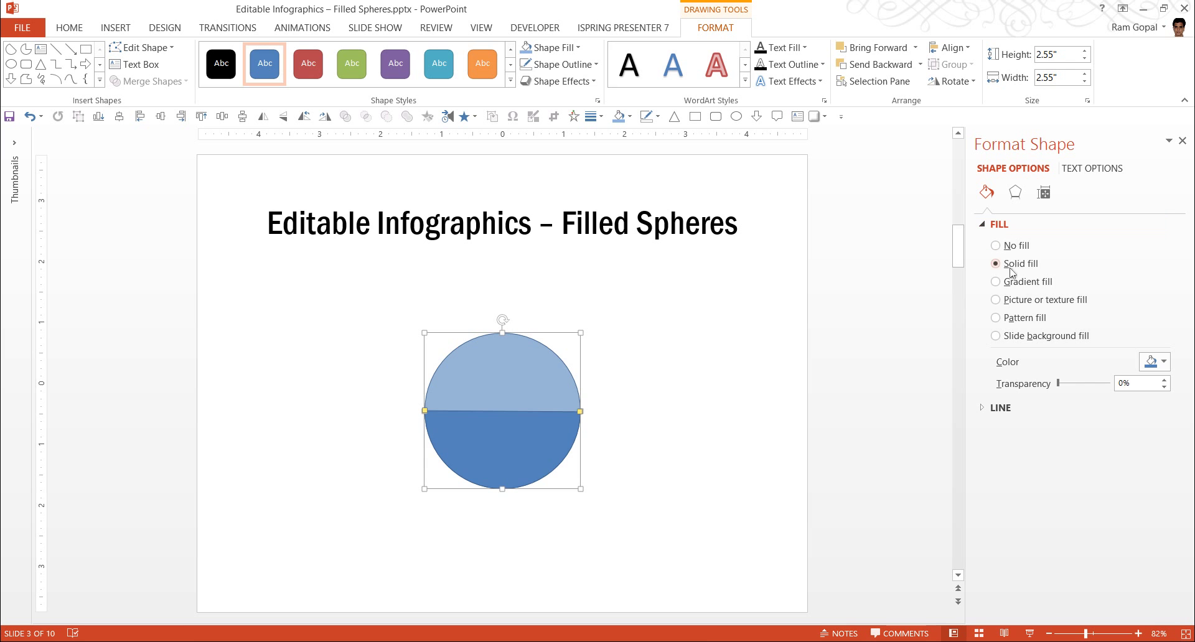
click(1017, 284)
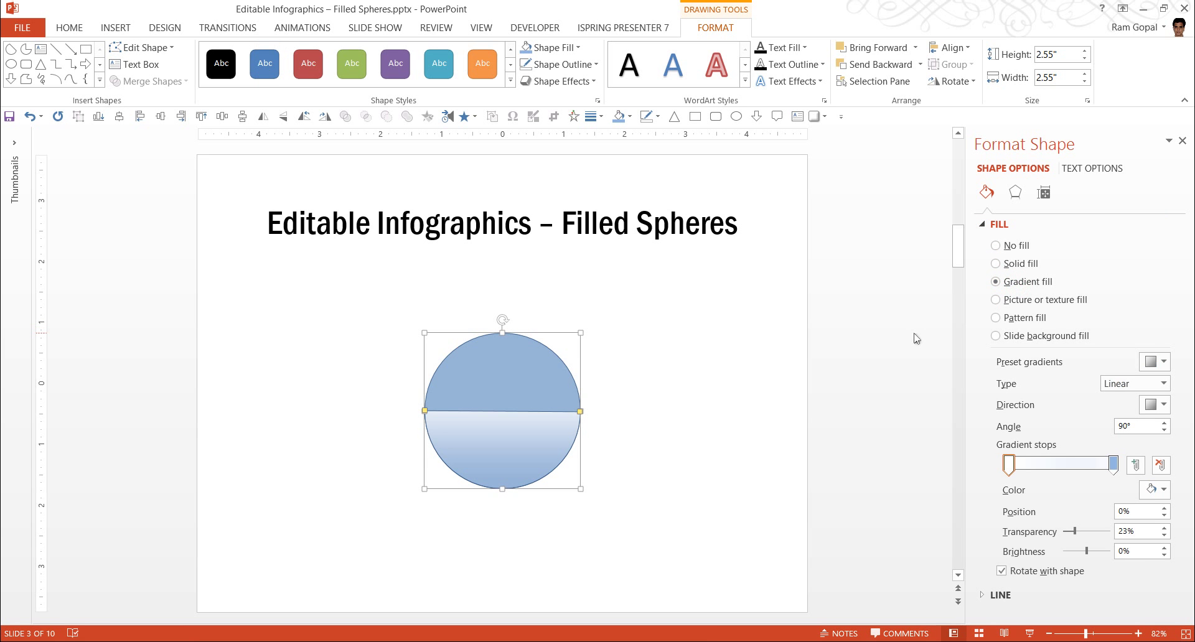
key(ctrl+z)
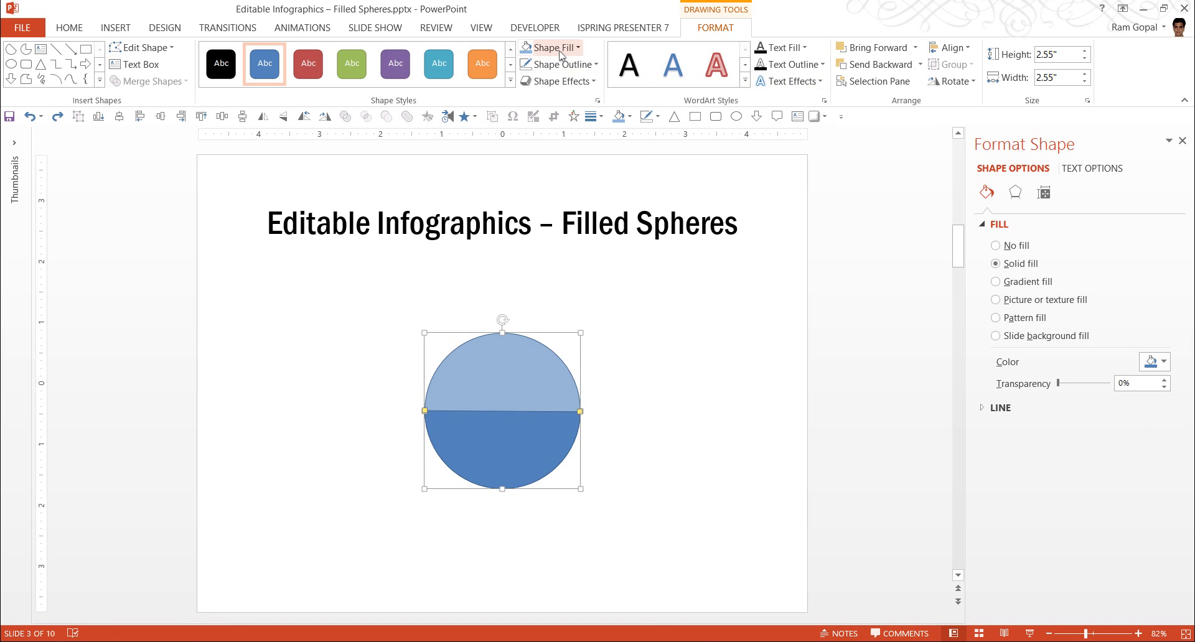
click(568, 50)
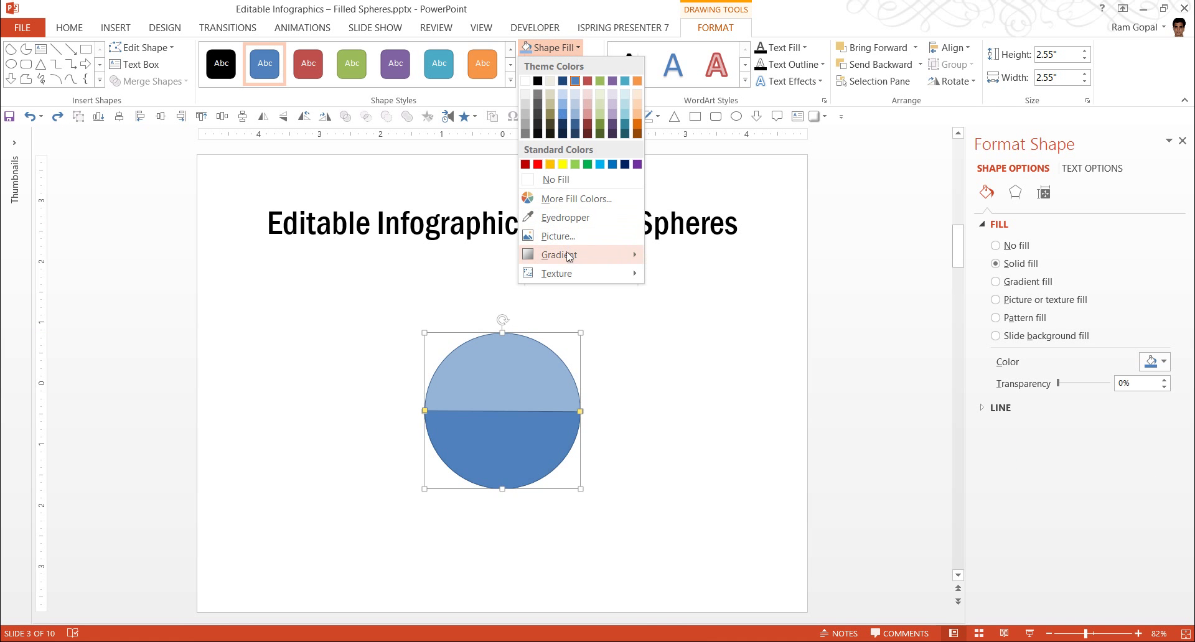
mouse_move(570, 255)
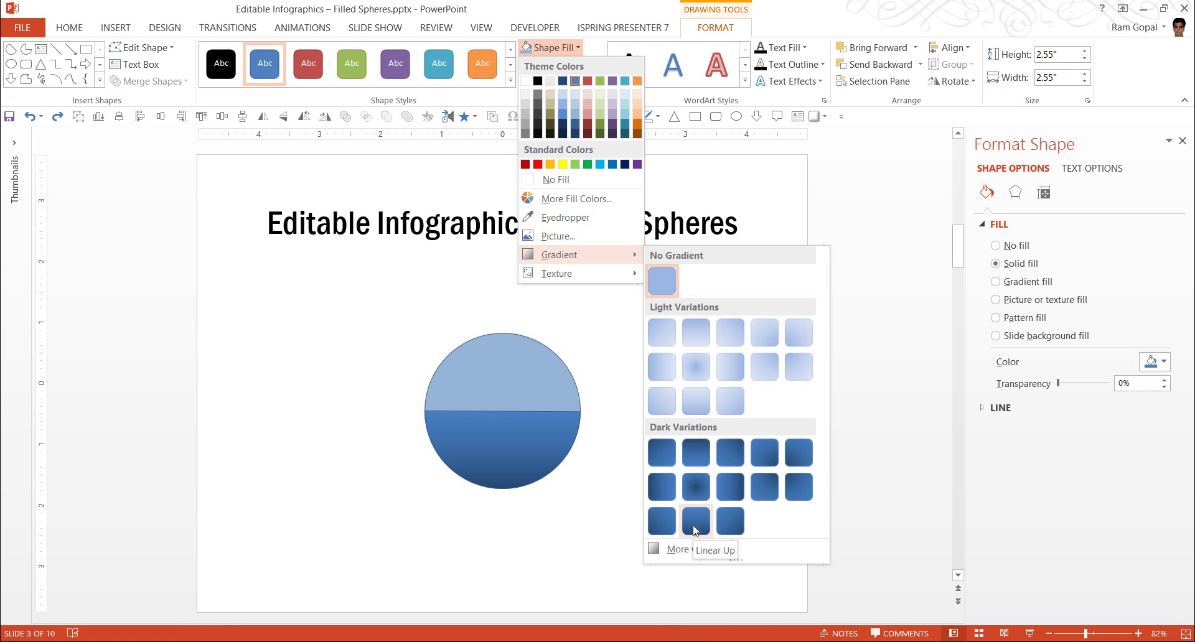
click(693, 525)
click(693, 459)
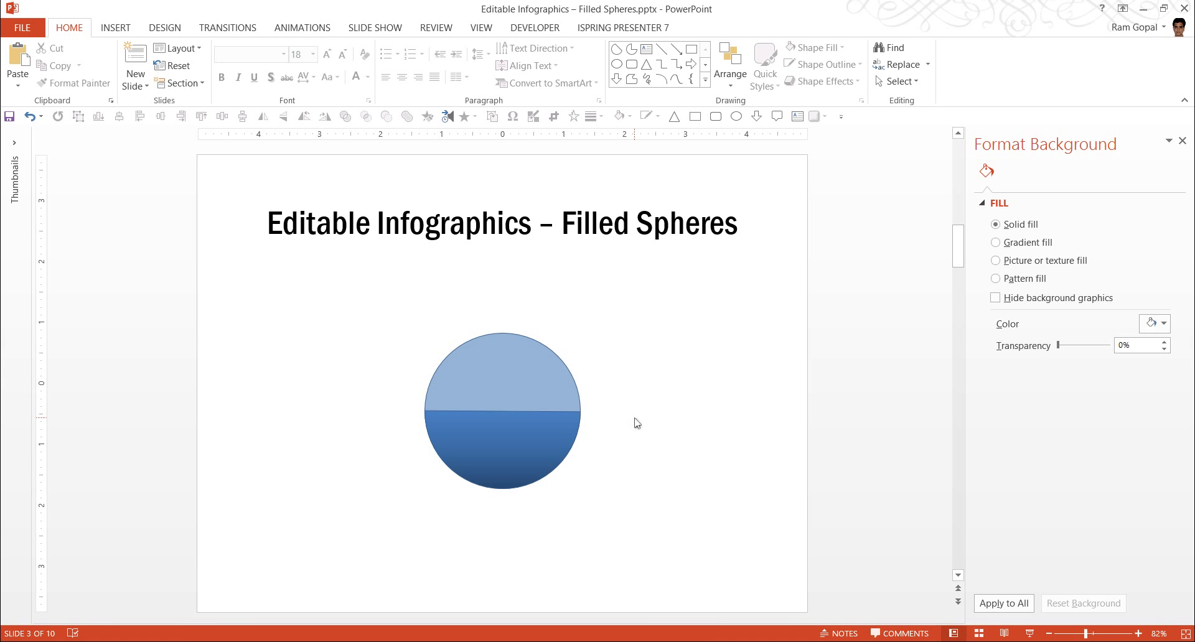
Draw a flat ellipse across the middle of the sphere
click(705, 84)
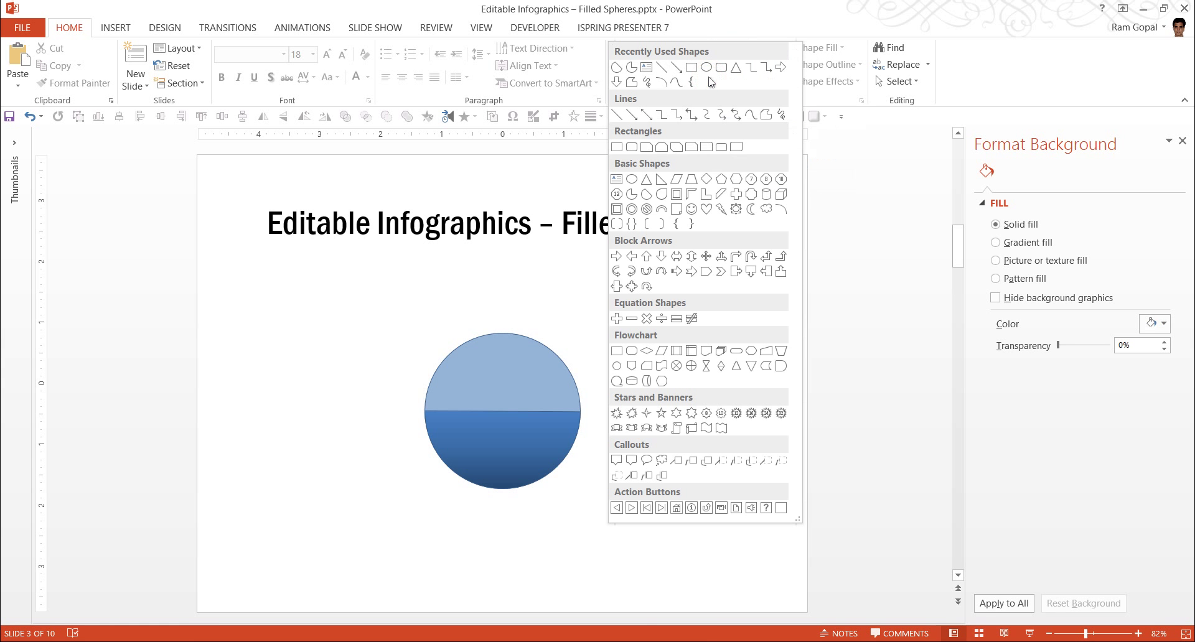
click(633, 180)
drag(426, 404, 578, 422)
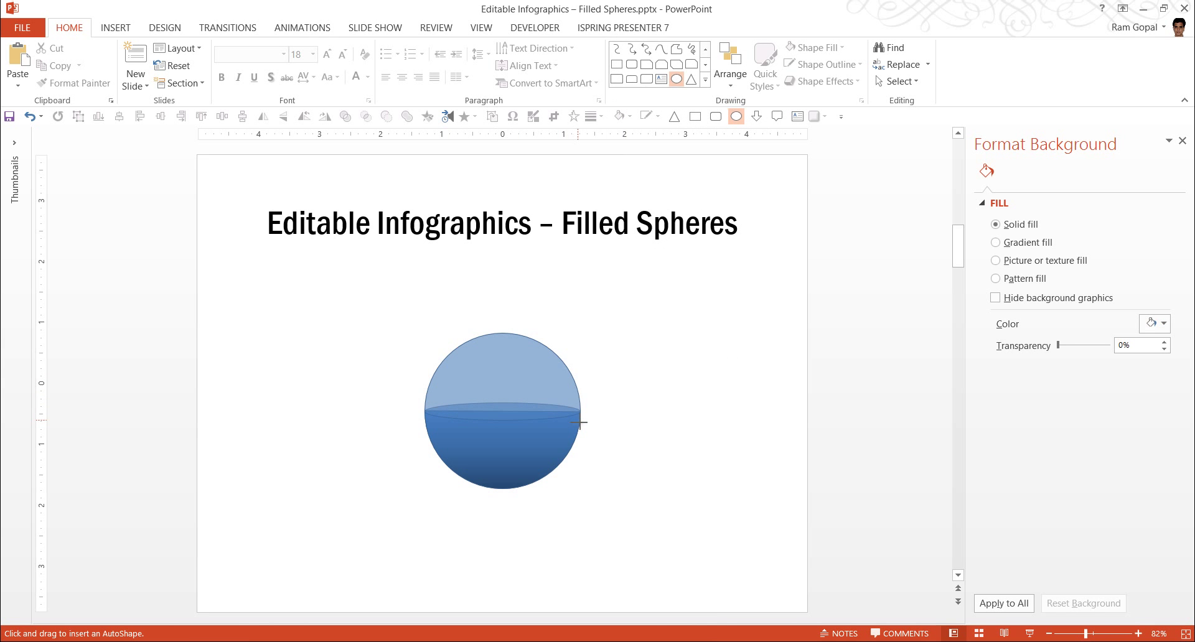
drag(582, 424, 580, 423)
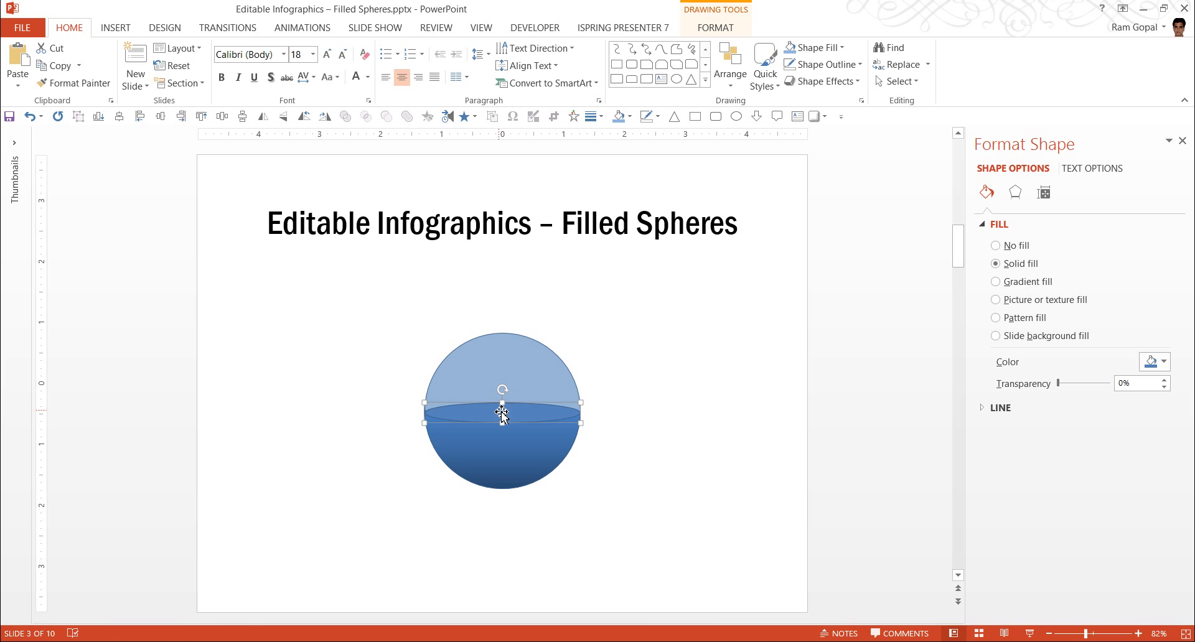
Fill the ellipse with Dark Blue, Text 2, Darker 25%
click(716, 27)
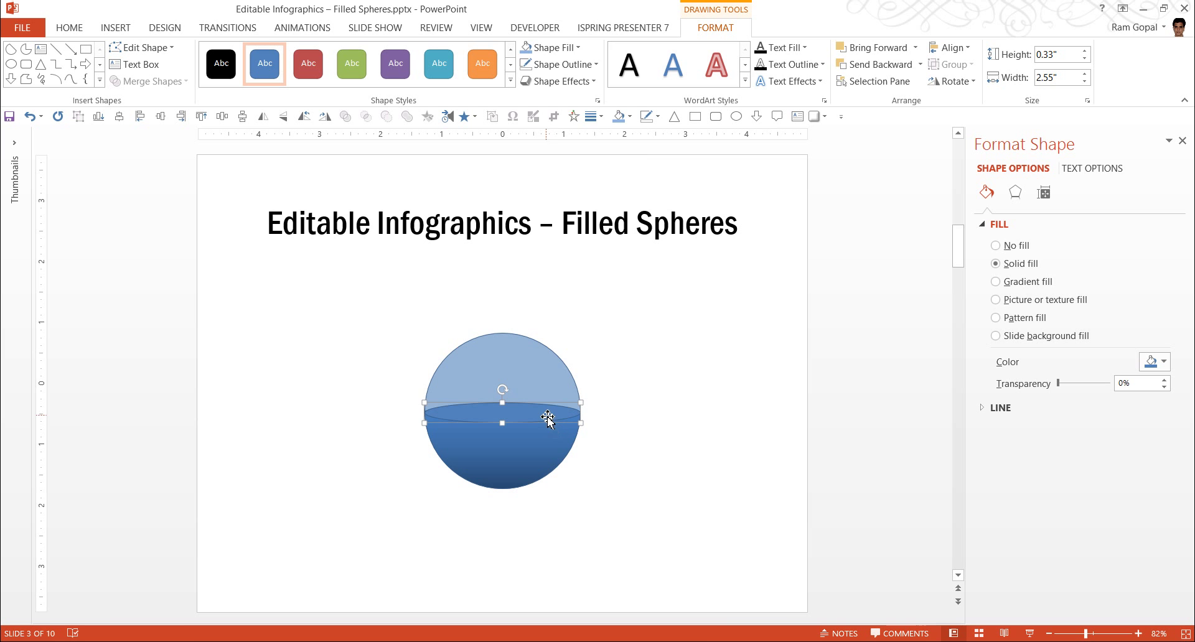
click(562, 48)
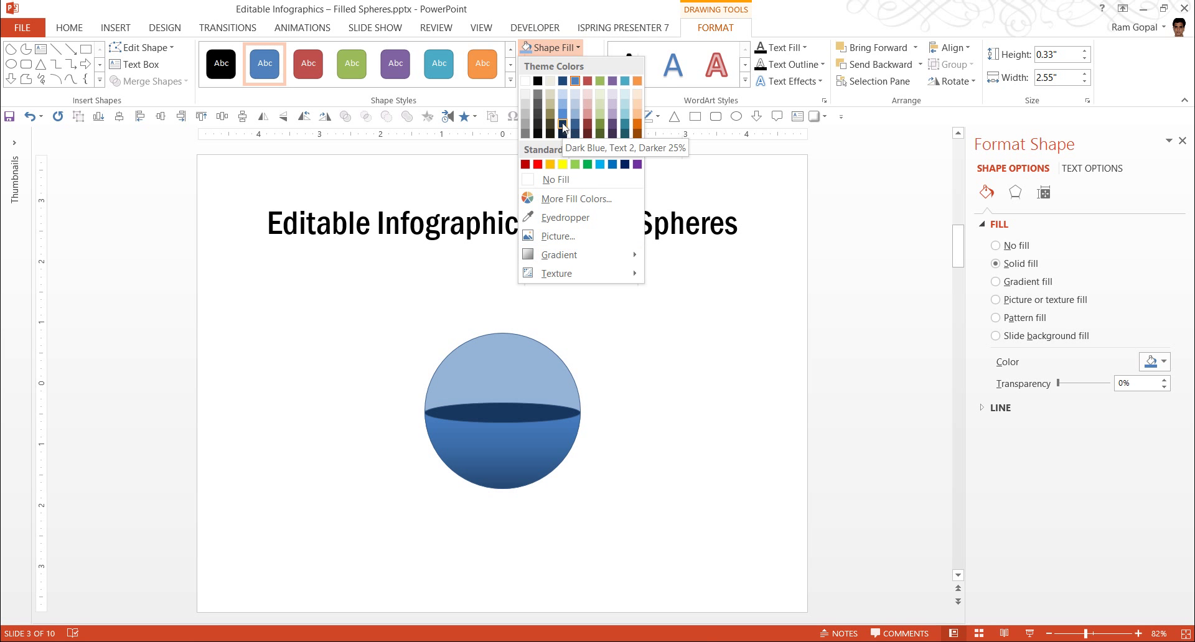
click(563, 128)
click(616, 483)
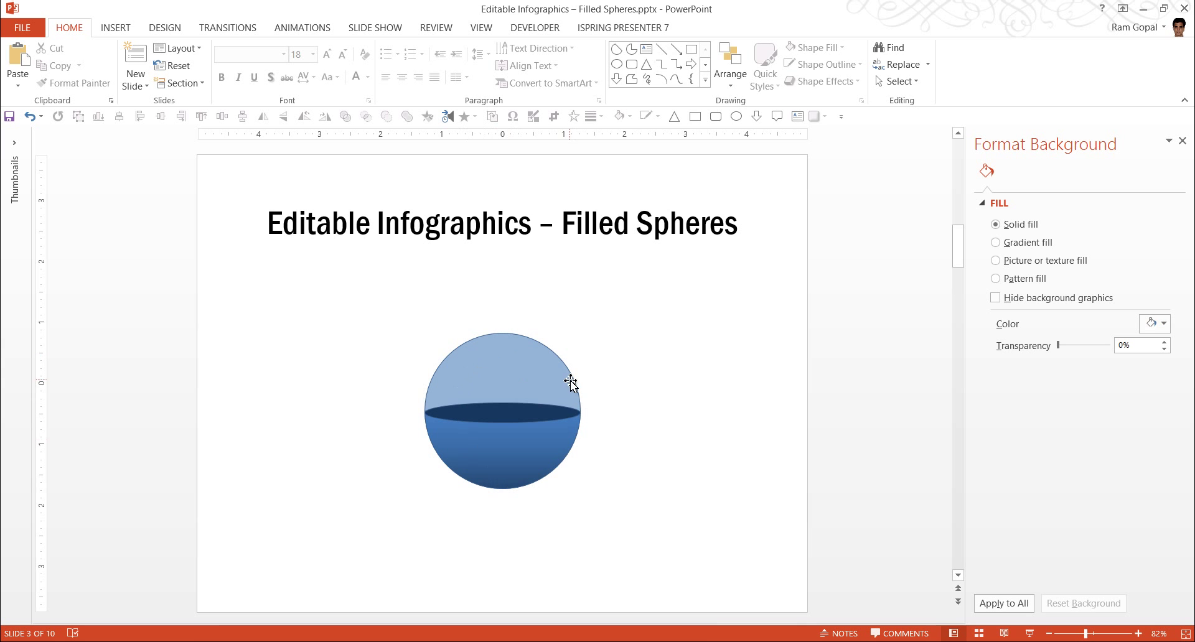
Draw a smaller circle, centre it on the sphere and nudge it upward
click(706, 80)
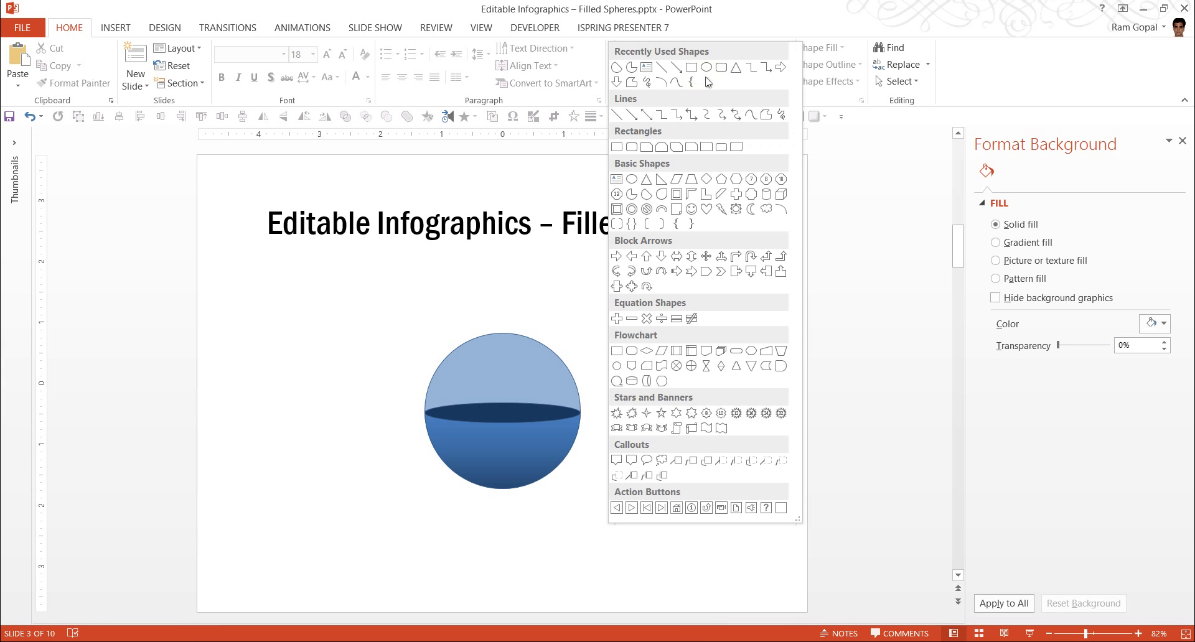
click(632, 179)
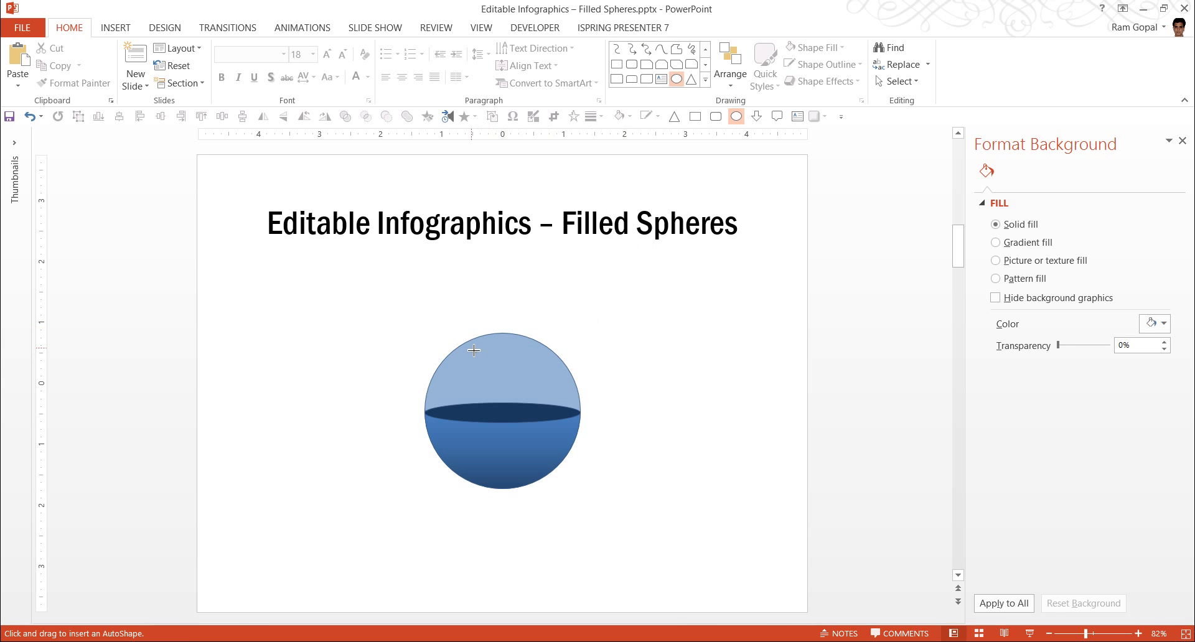
drag(473, 351, 573, 452)
drag(518, 395, 502, 379)
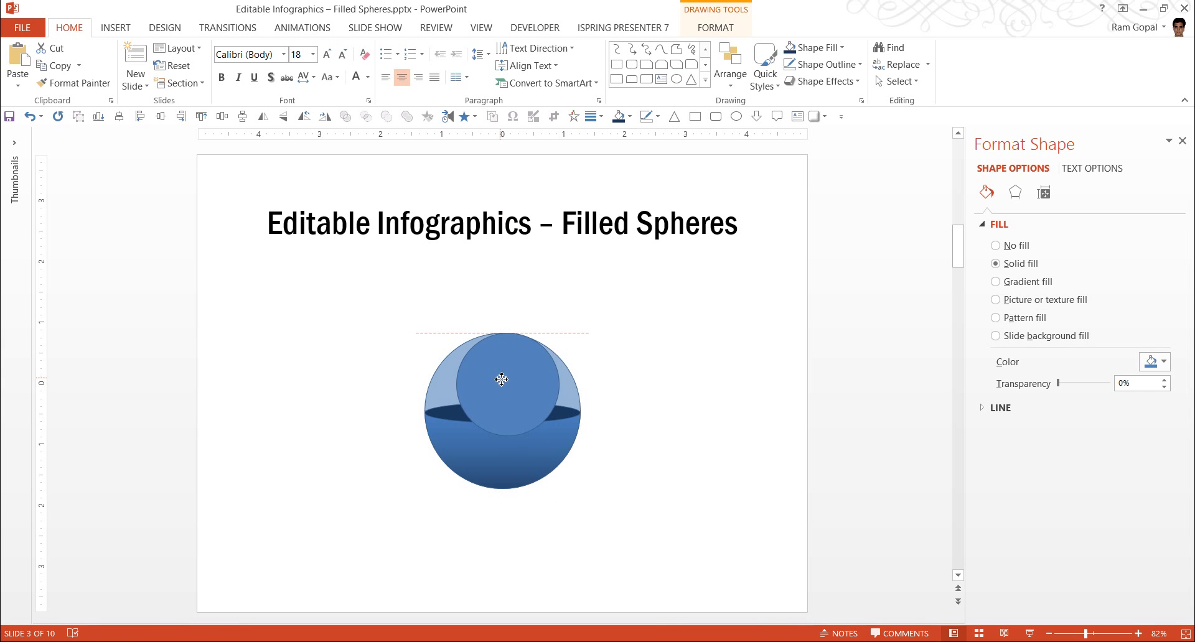
drag(502, 379, 498, 382)
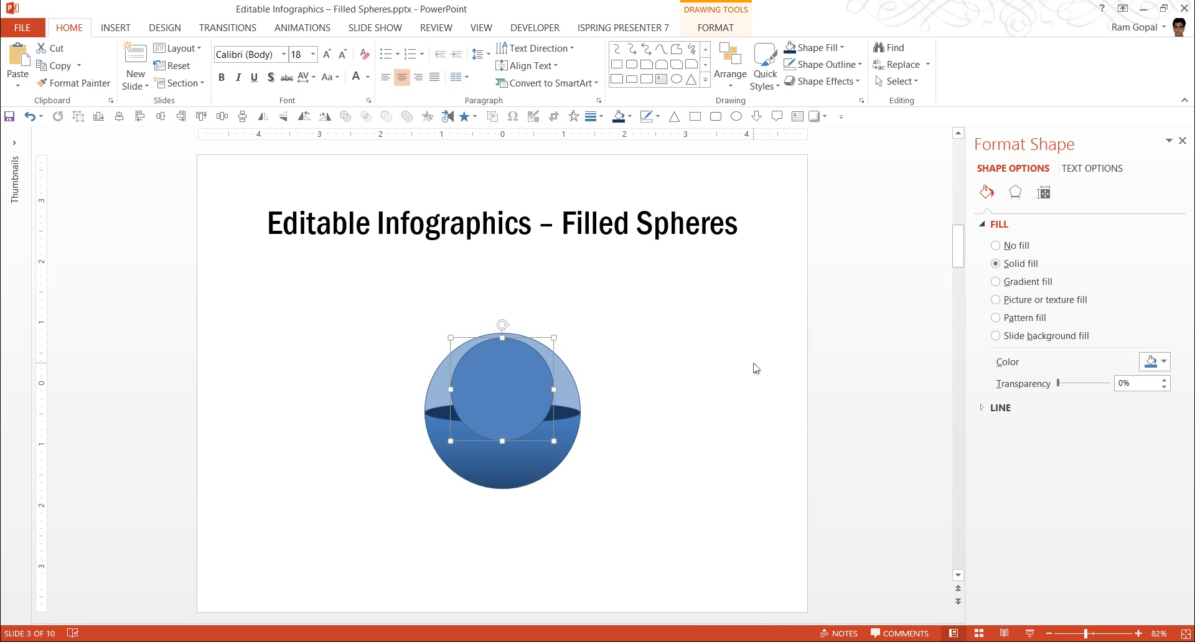
key(ctrl+Up)
key(ctrl+Up)
key(ctrl+Up)
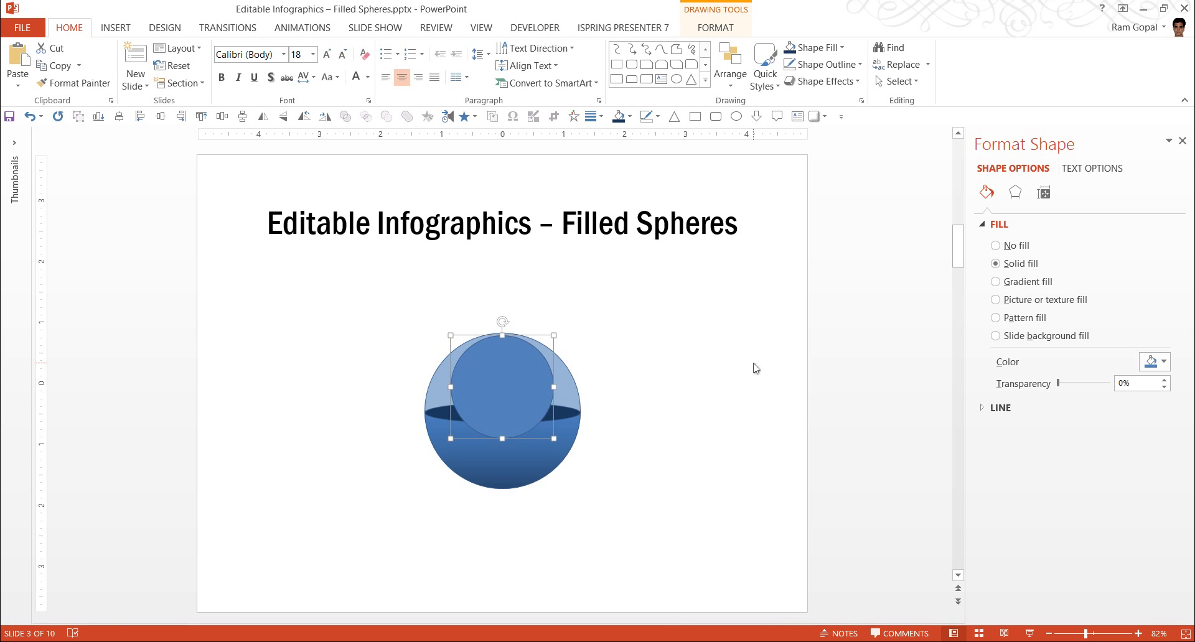
key(ctrl+Right)
Remove the inner circle's outline and give it a two-stop Linear Up gradient
click(831, 66)
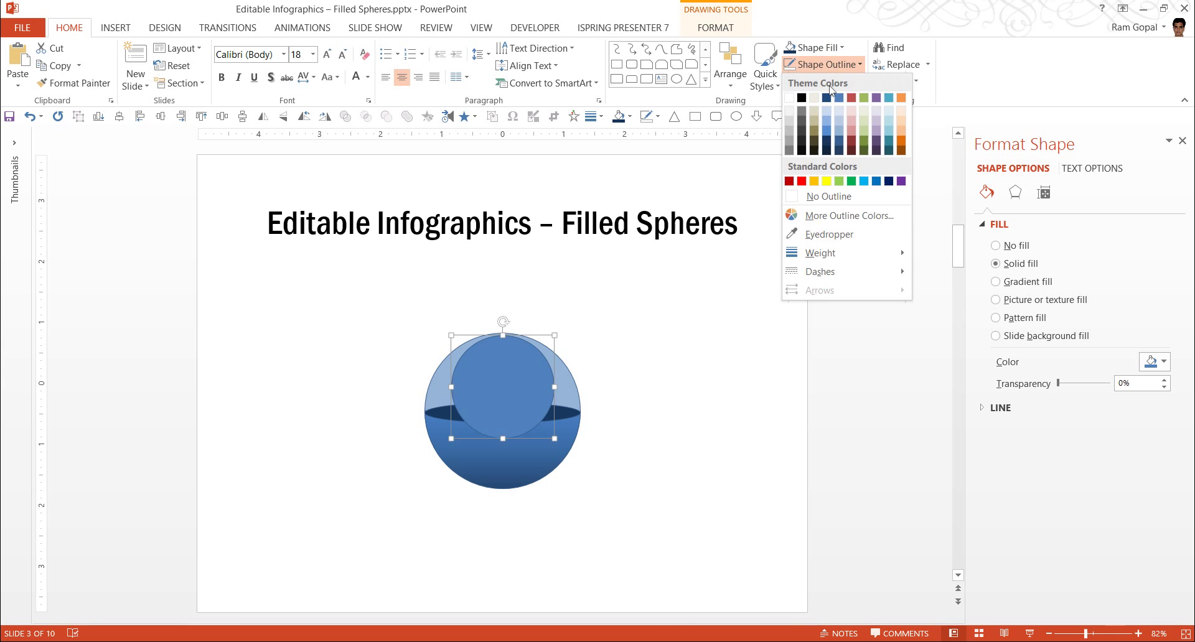
click(829, 196)
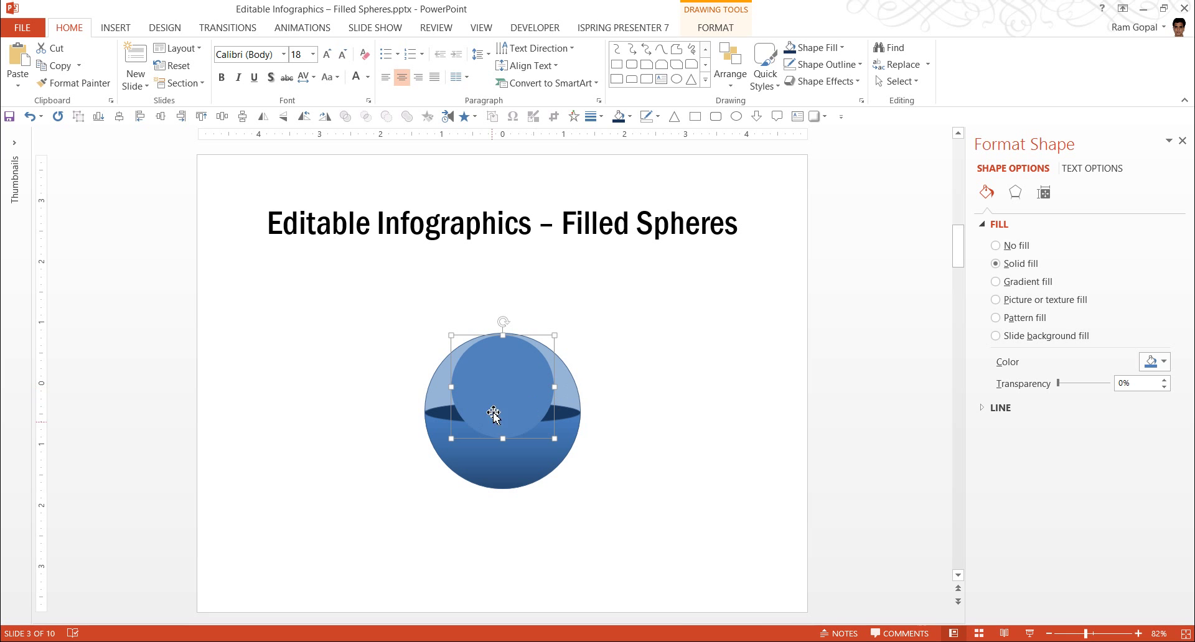
click(1018, 282)
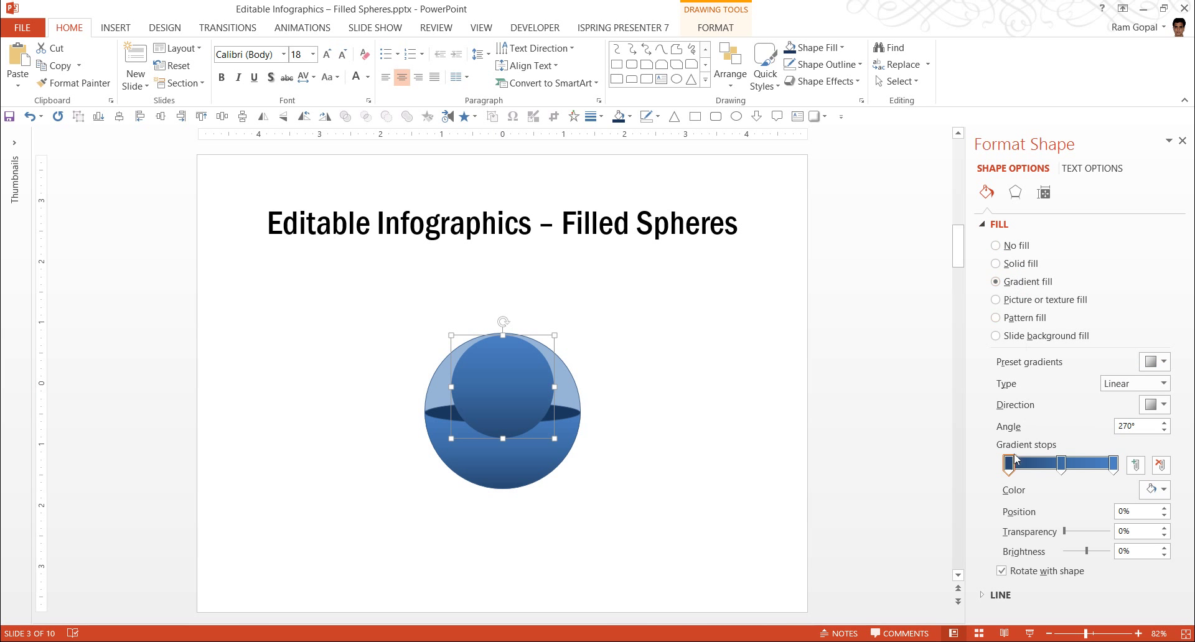
click(1154, 362)
click(914, 430)
drag(1063, 464, 1065, 496)
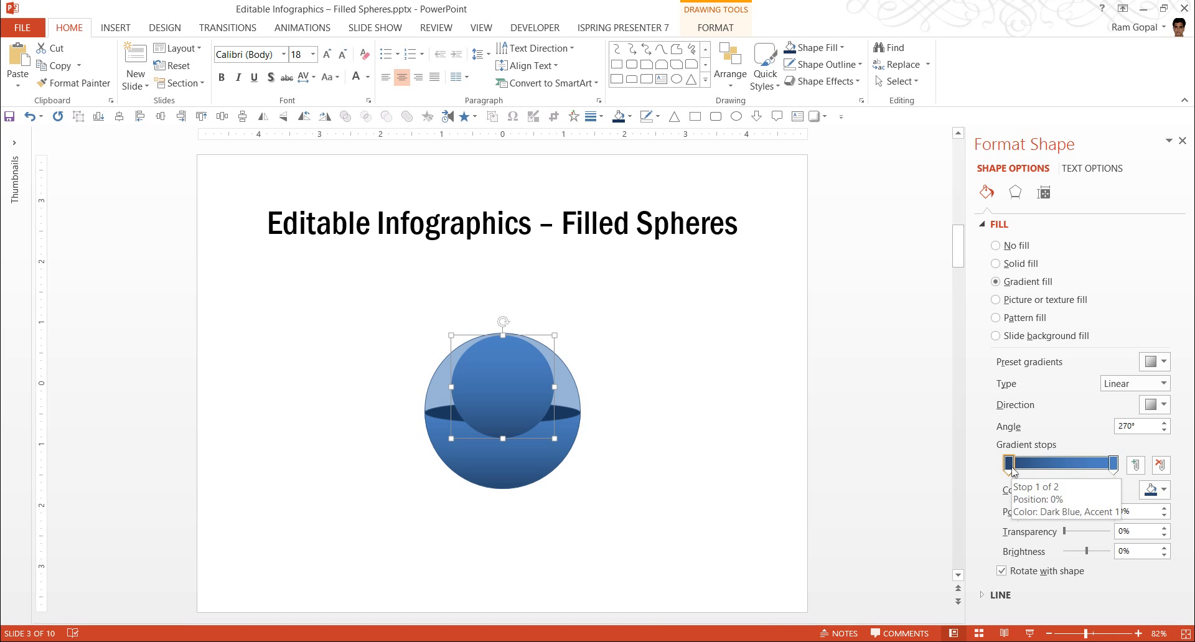
click(1154, 408)
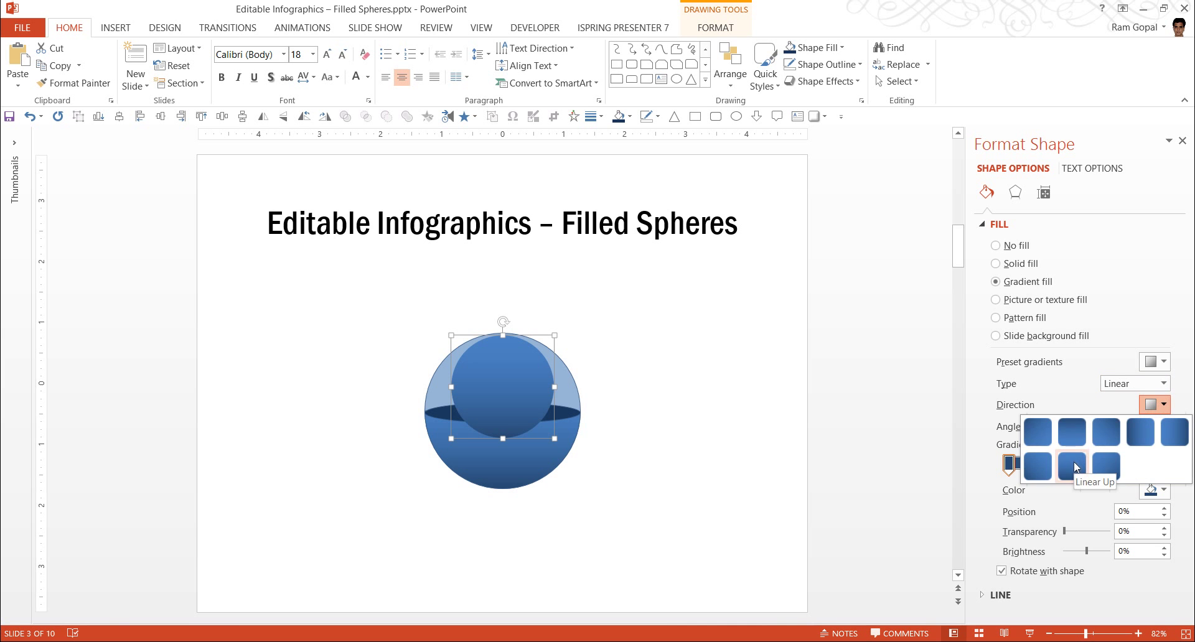
click(1076, 467)
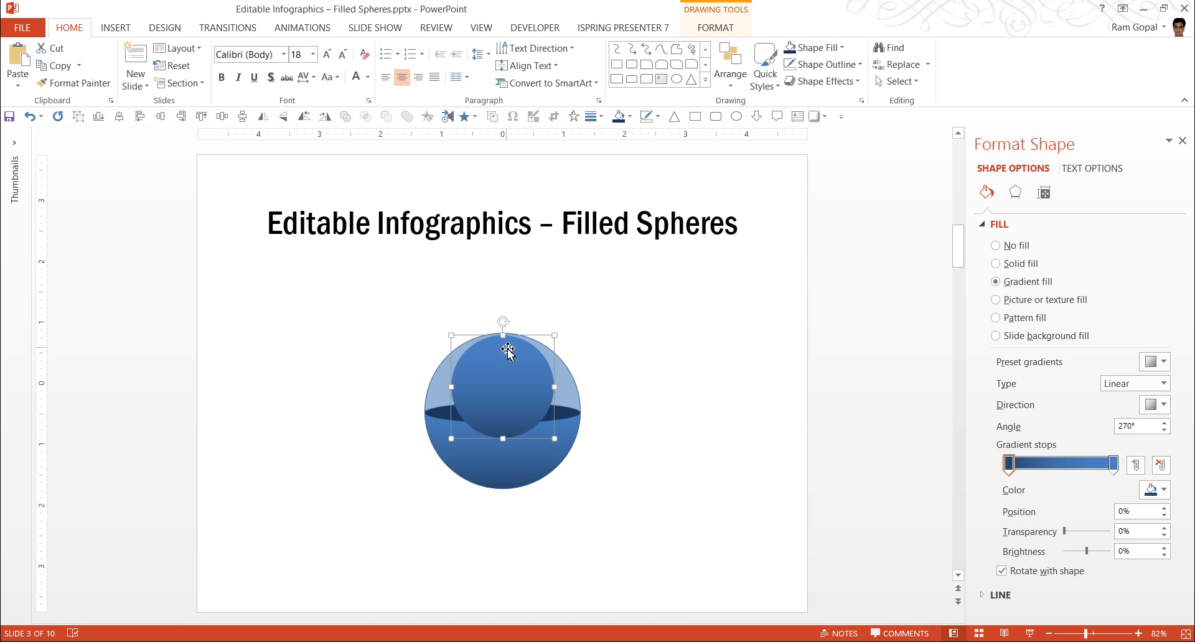
Make the right gradient stop white with 30% transparency
click(1114, 465)
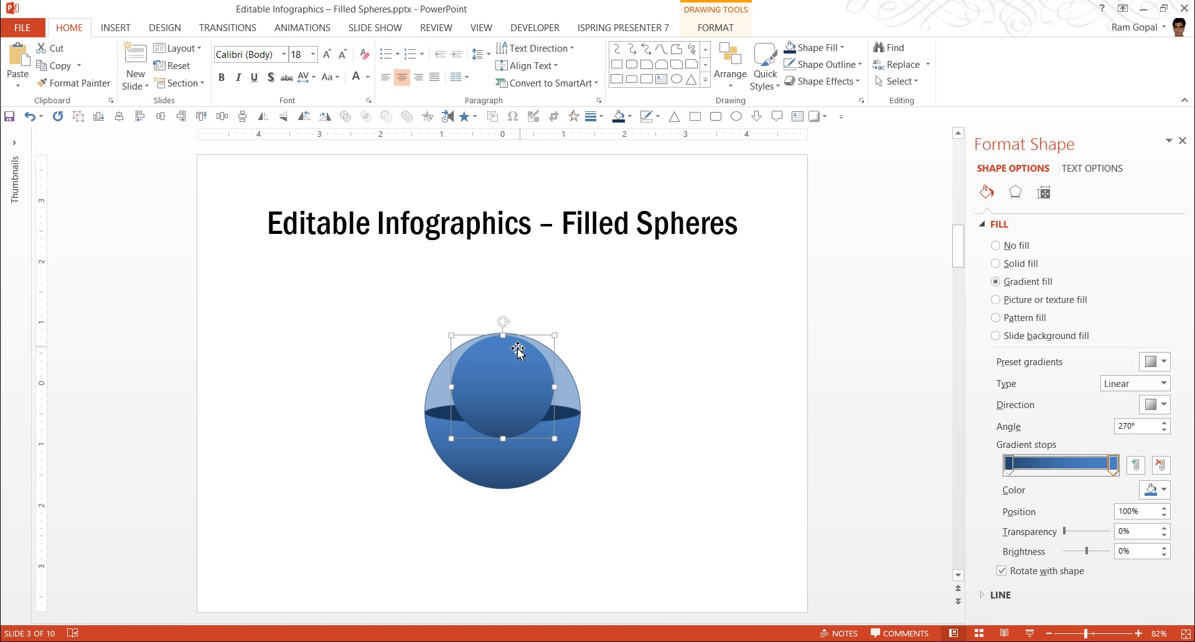
click(1156, 490)
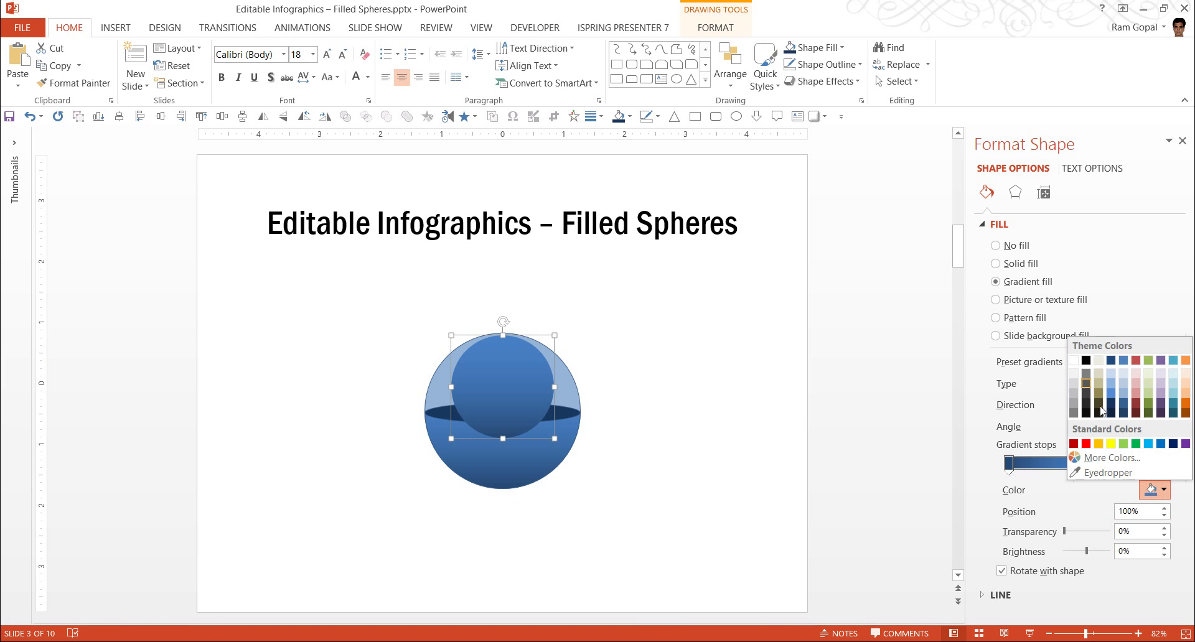
click(1077, 361)
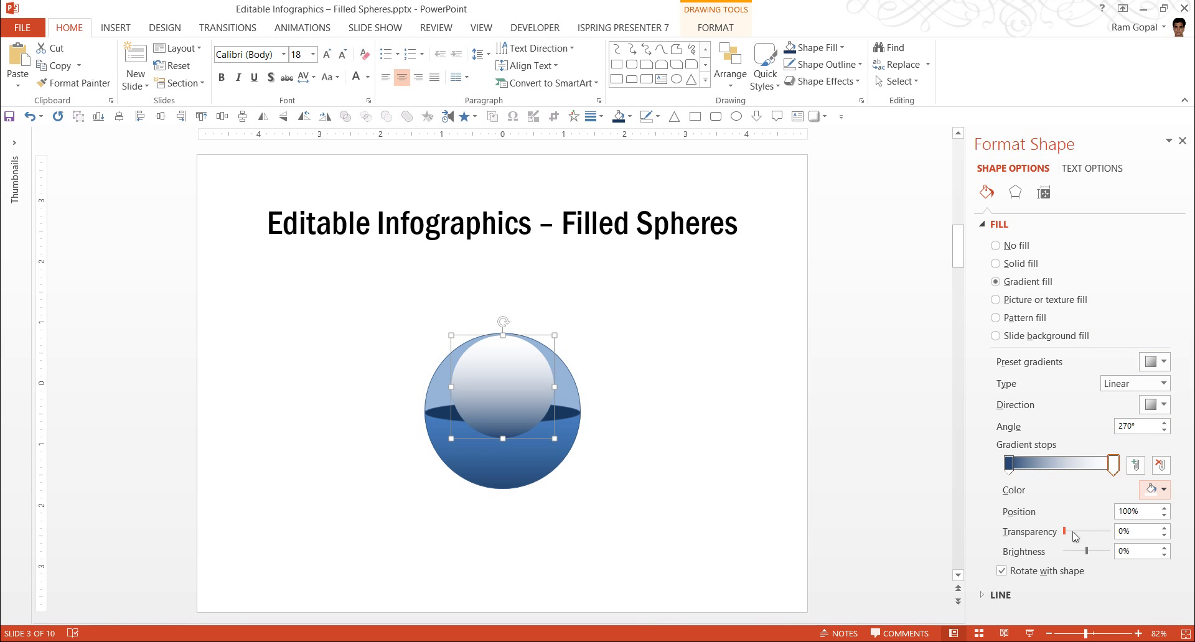
drag(1066, 534, 1082, 535)
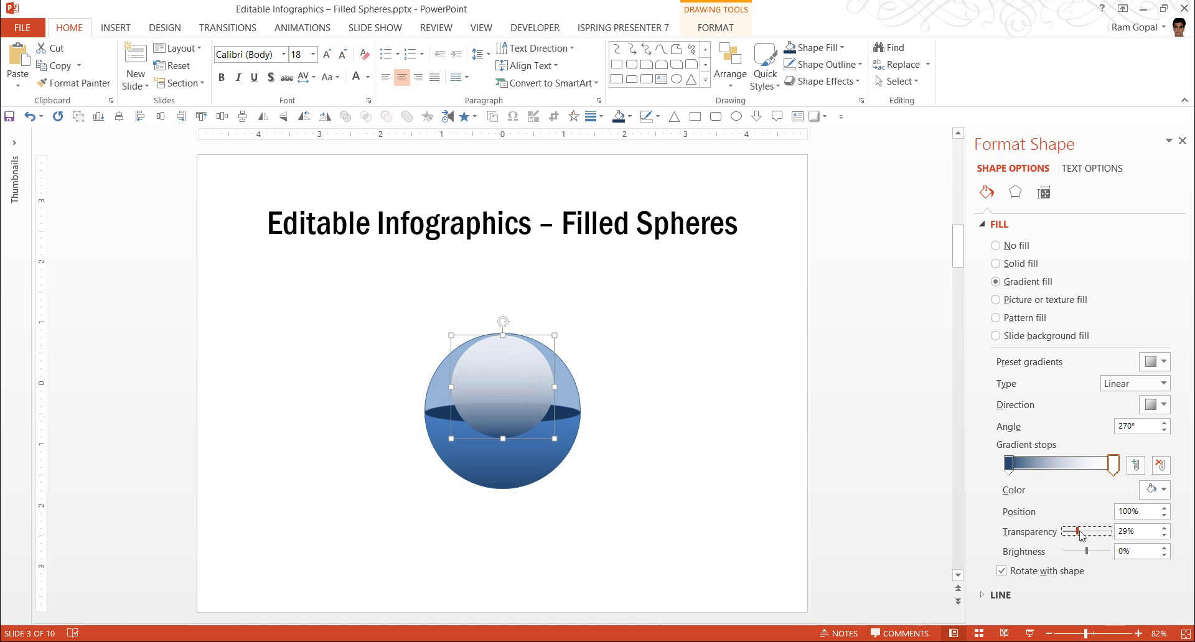
key(Tab)
text(30)
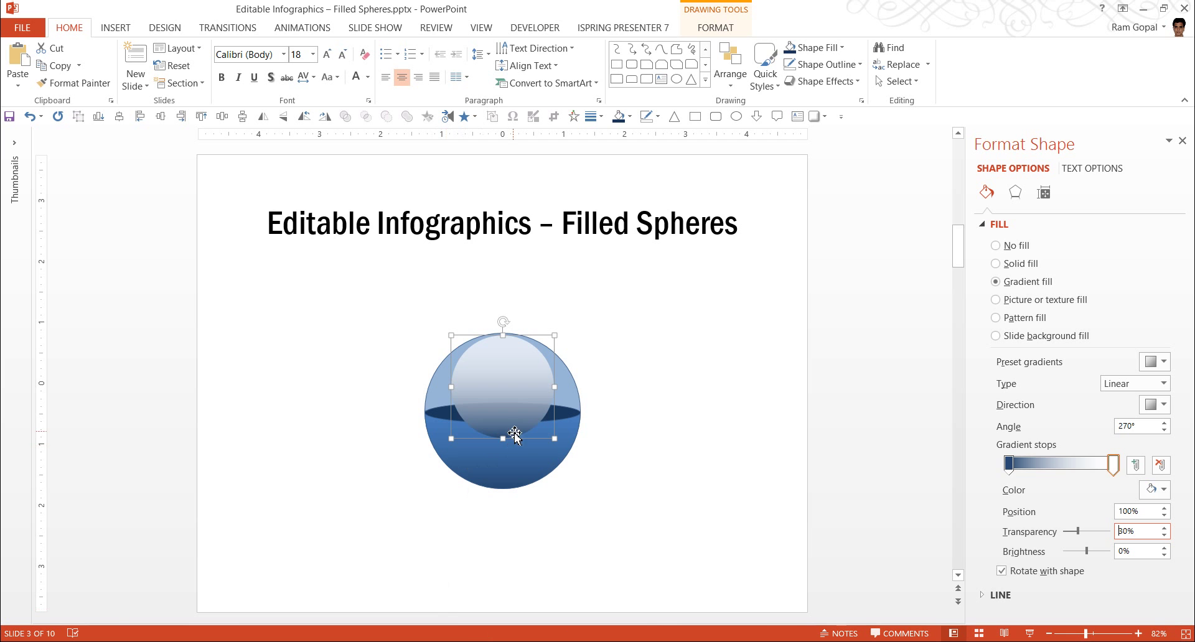
Make the left gradient stop a lighter blue at full transparency
click(1008, 464)
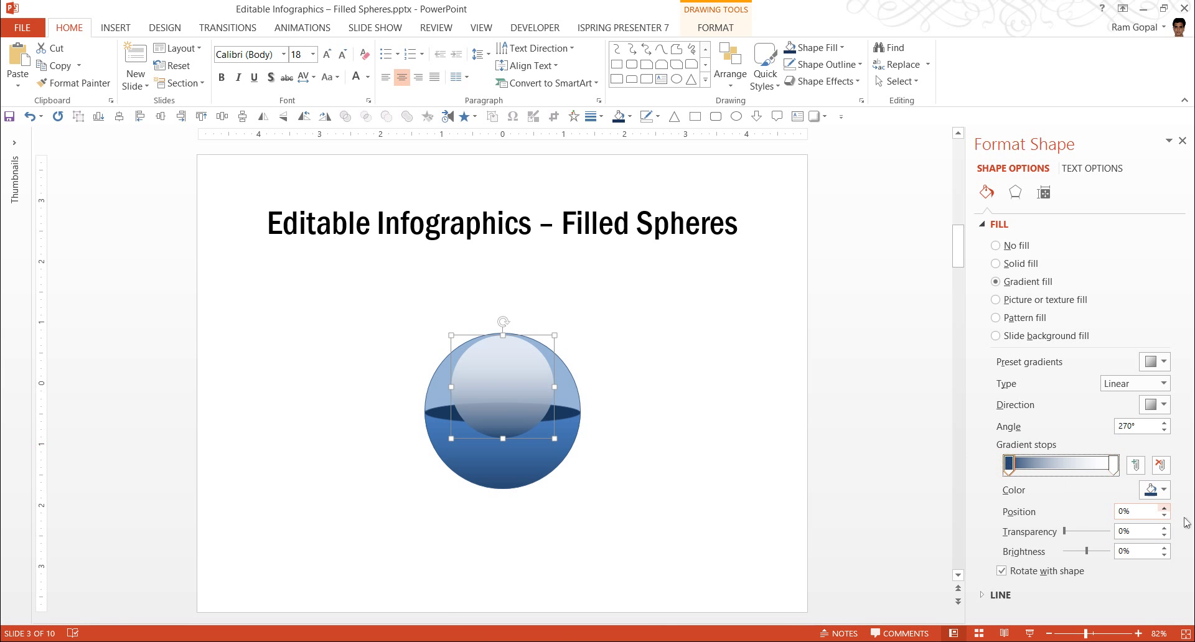
click(1164, 491)
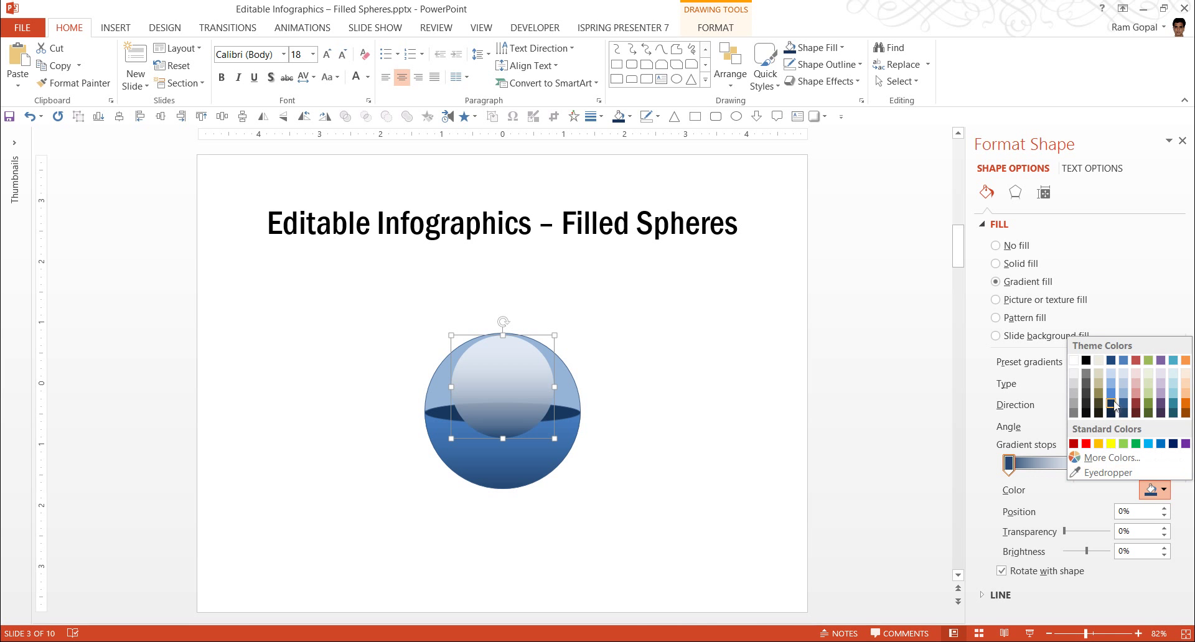
click(1111, 393)
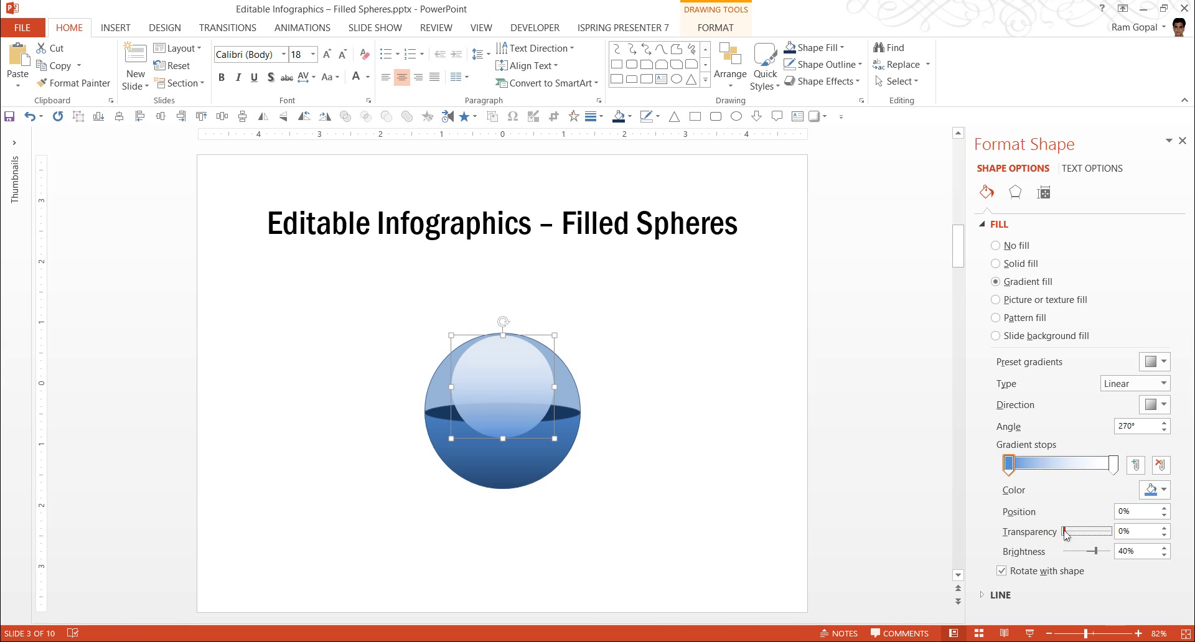
drag(1064, 533, 1111, 532)
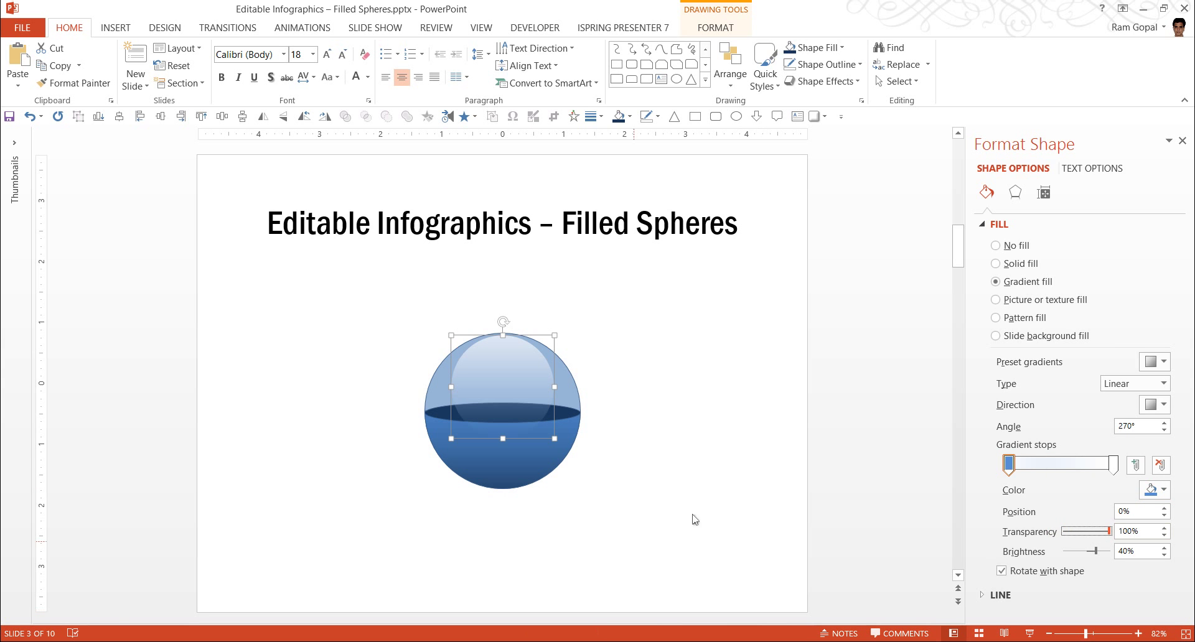
click(726, 432)
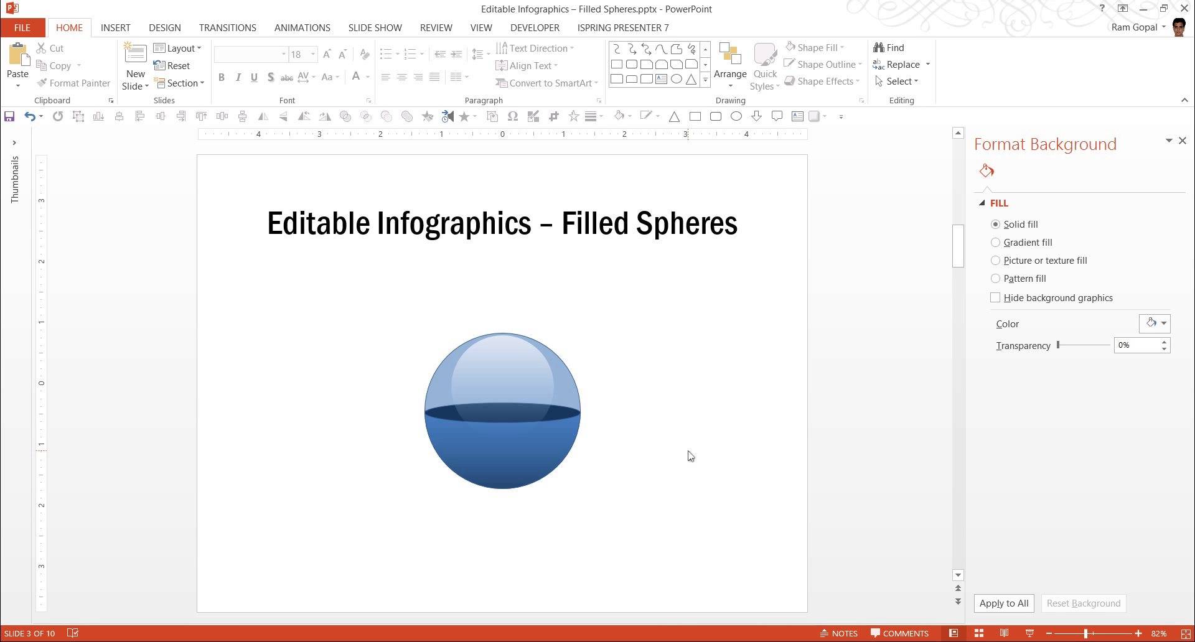
Copy the 50% label and shadow from slide 2 and paste them onto slide 3
scroll(689, 456, up, 1)
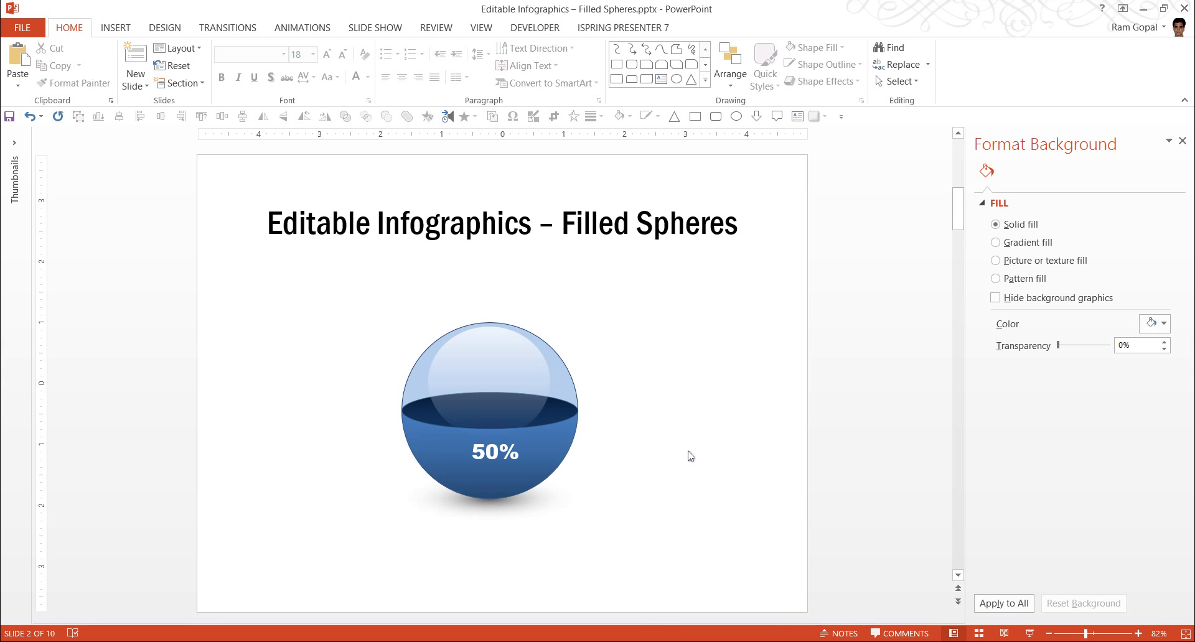
click(539, 502)
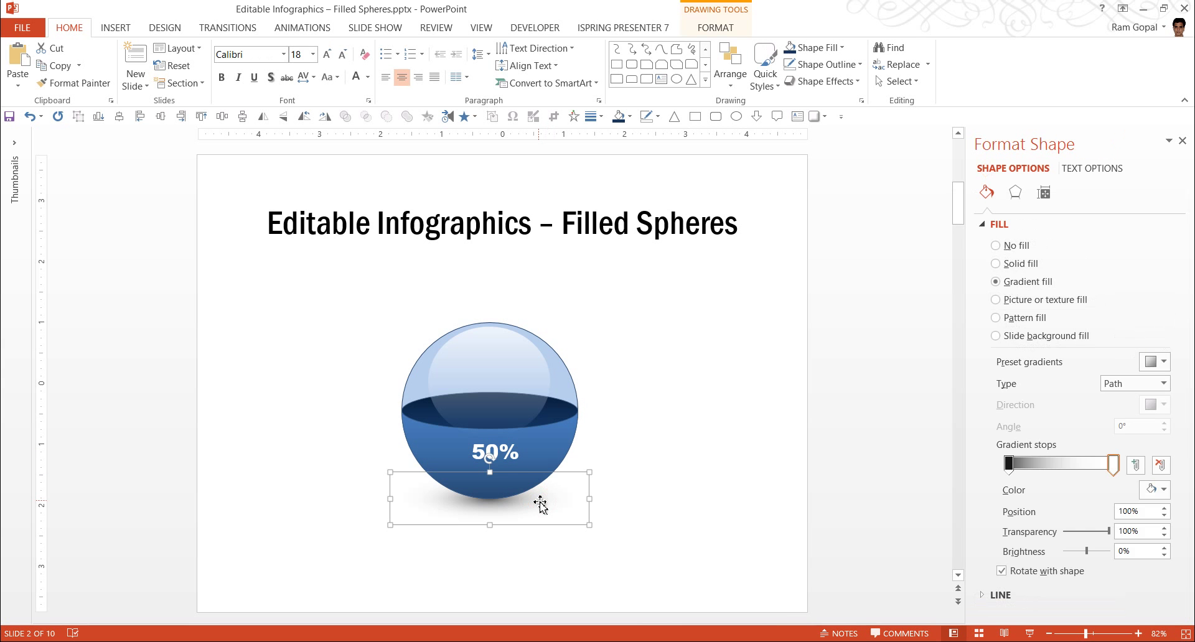
shift+click(515, 459)
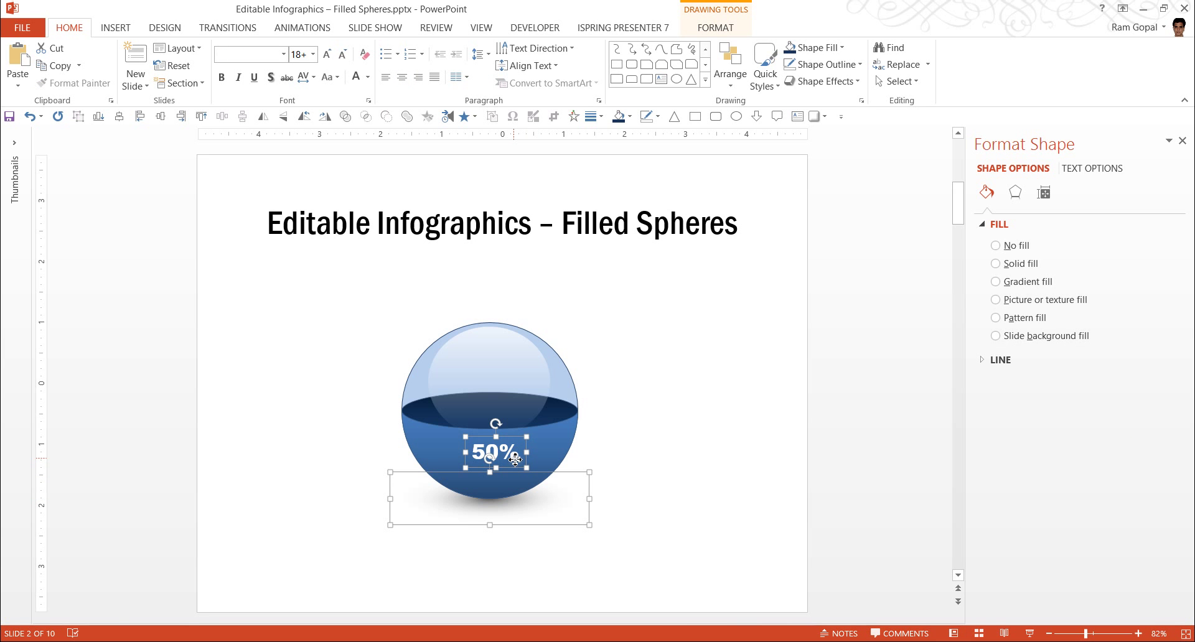
key(Escape)
scroll(515, 460, down, 1)
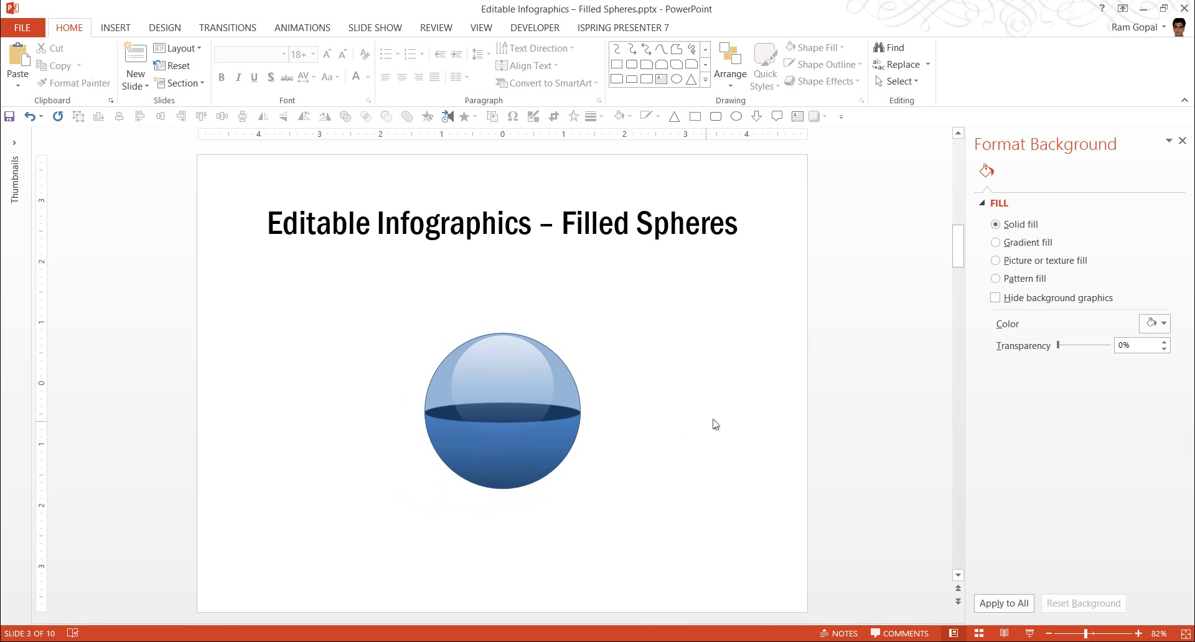
right_click(715, 420)
click(745, 449)
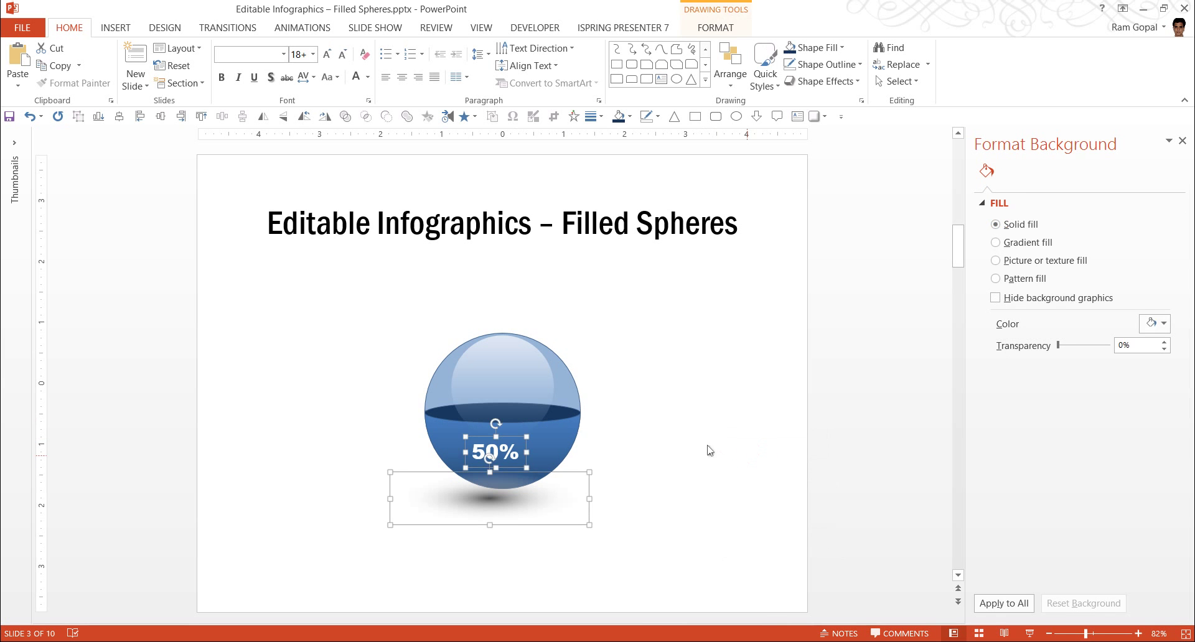
click(672, 439)
Centre the label on the blue half and send the shadow behind, beneath the sphere
key(Tab)
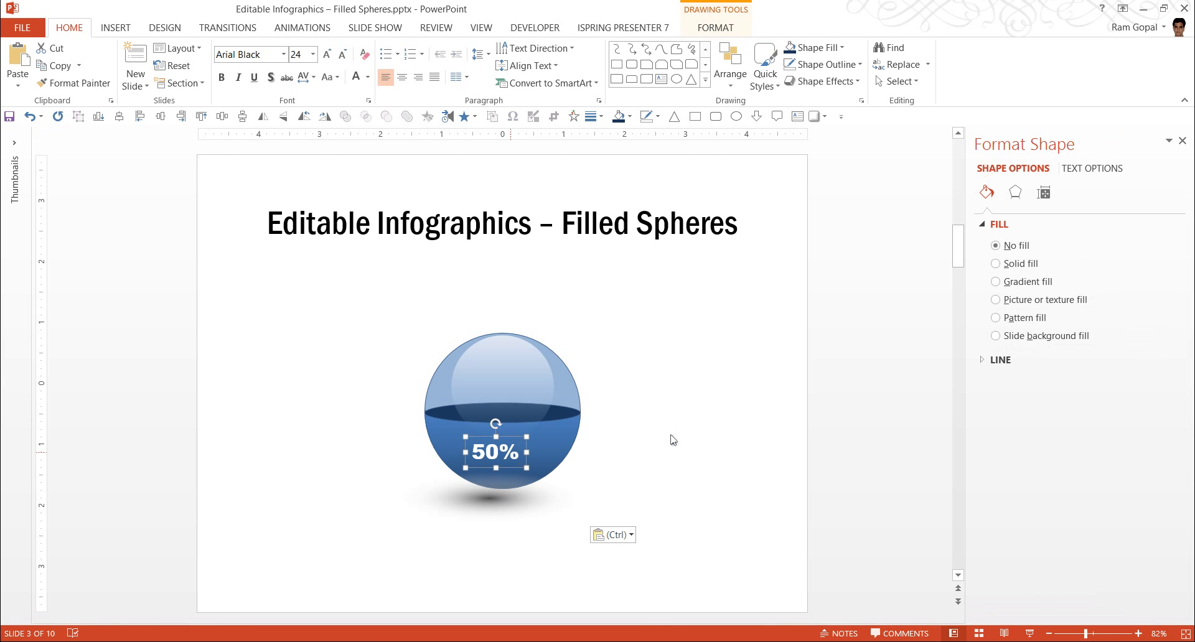
drag(524, 449, 531, 448)
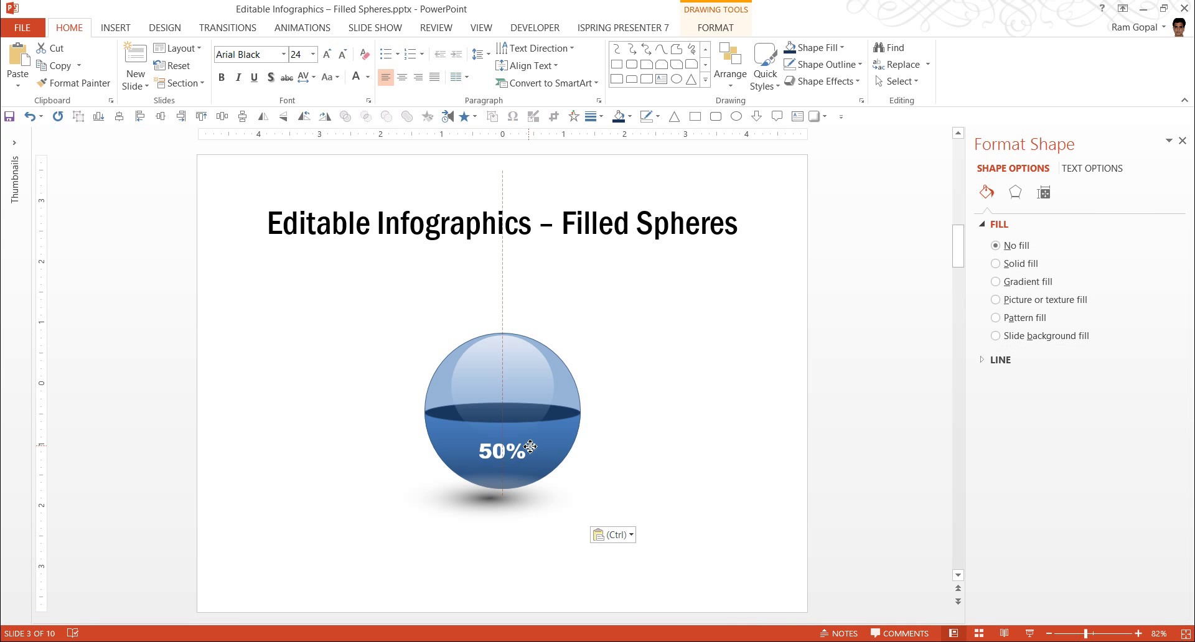
click(523, 512)
right_click(523, 512)
click(574, 408)
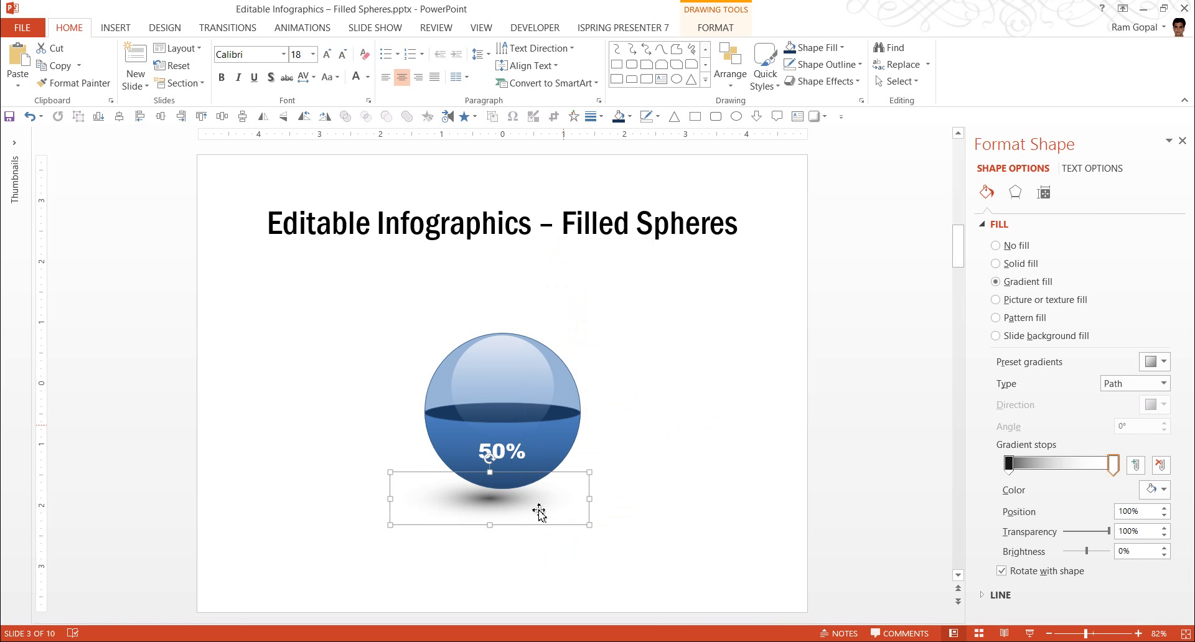
drag(542, 513, 553, 494)
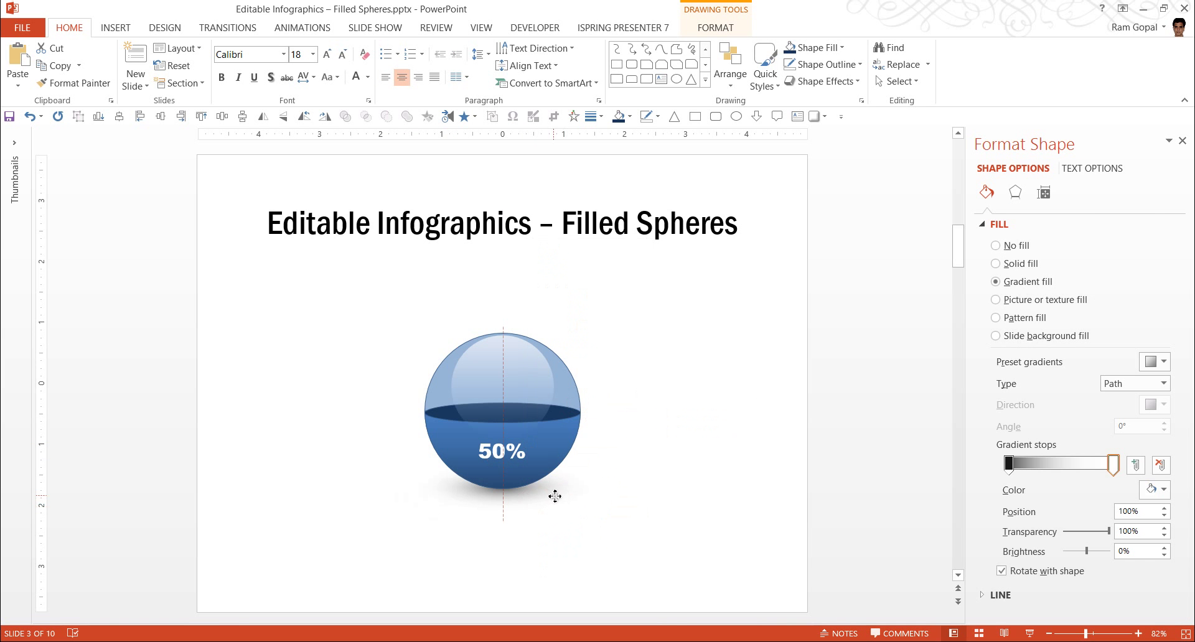
click(668, 481)
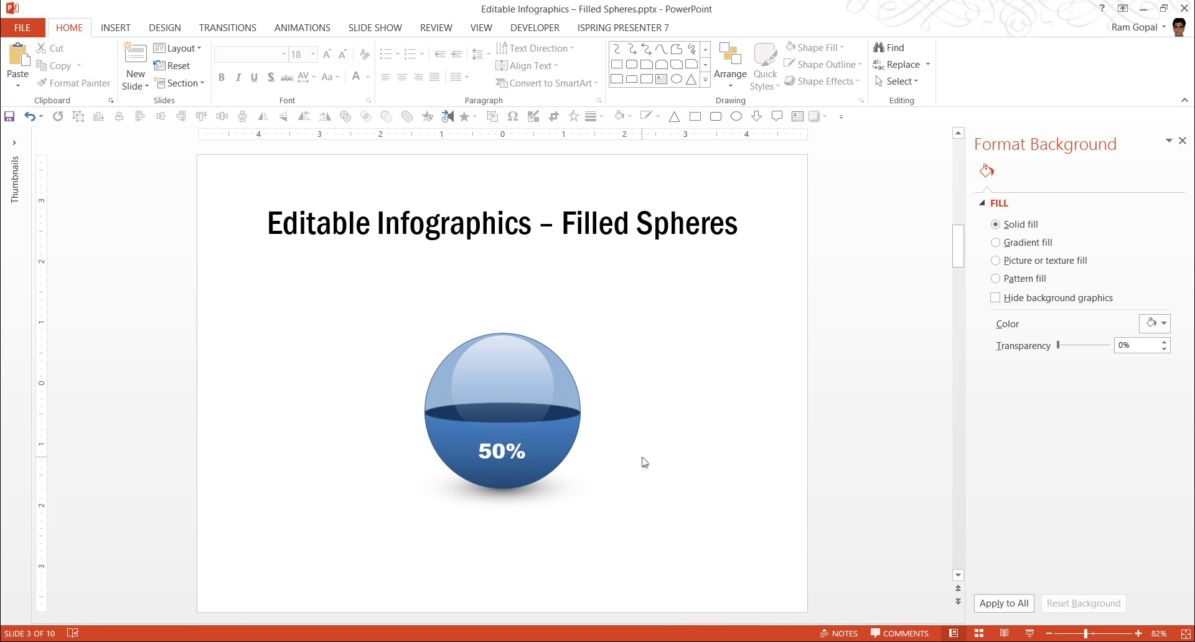
Copy the 75% red-filled sphere from slide 5
scroll(645, 462, down, 1)
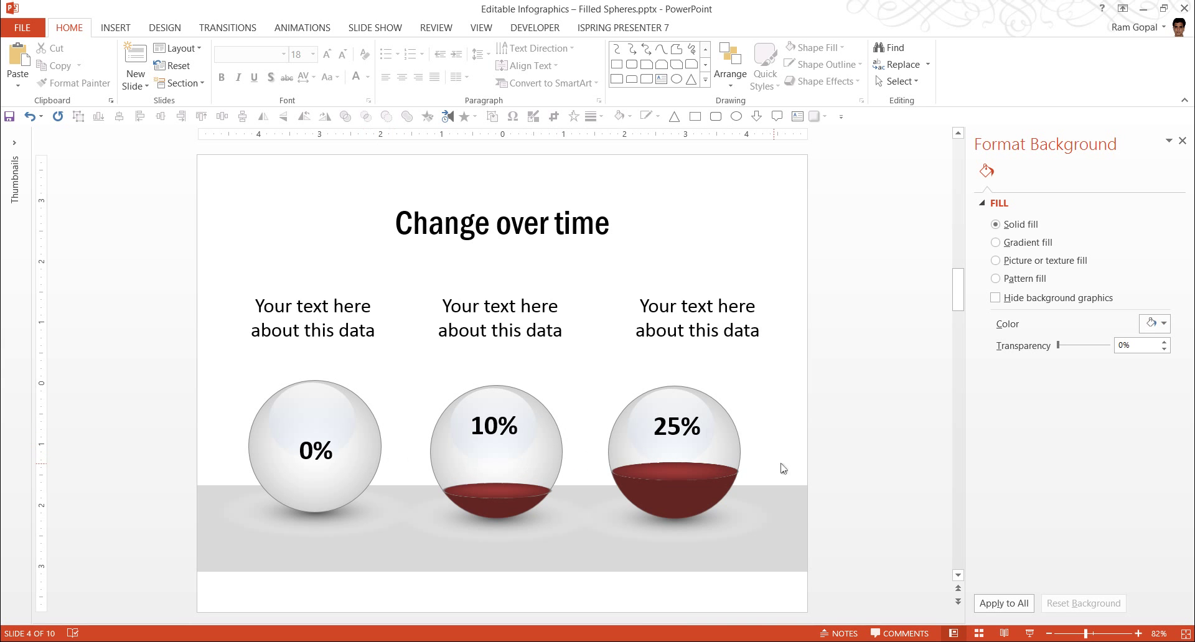
scroll(873, 464, down, 1)
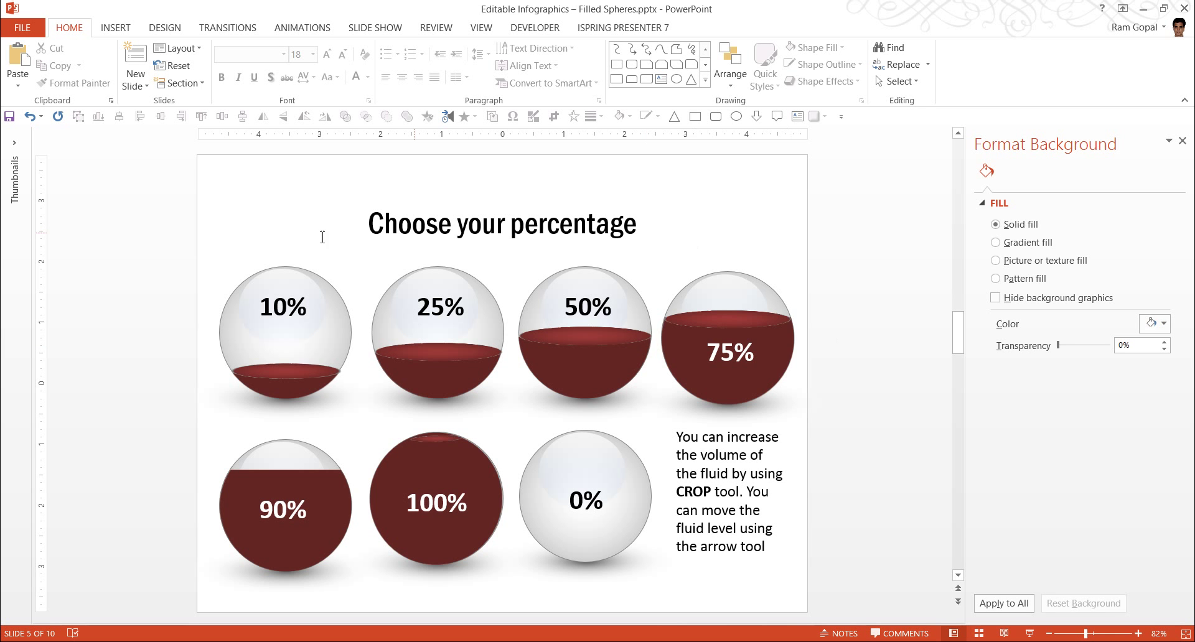
drag(836, 447, 646, 236)
click(700, 289)
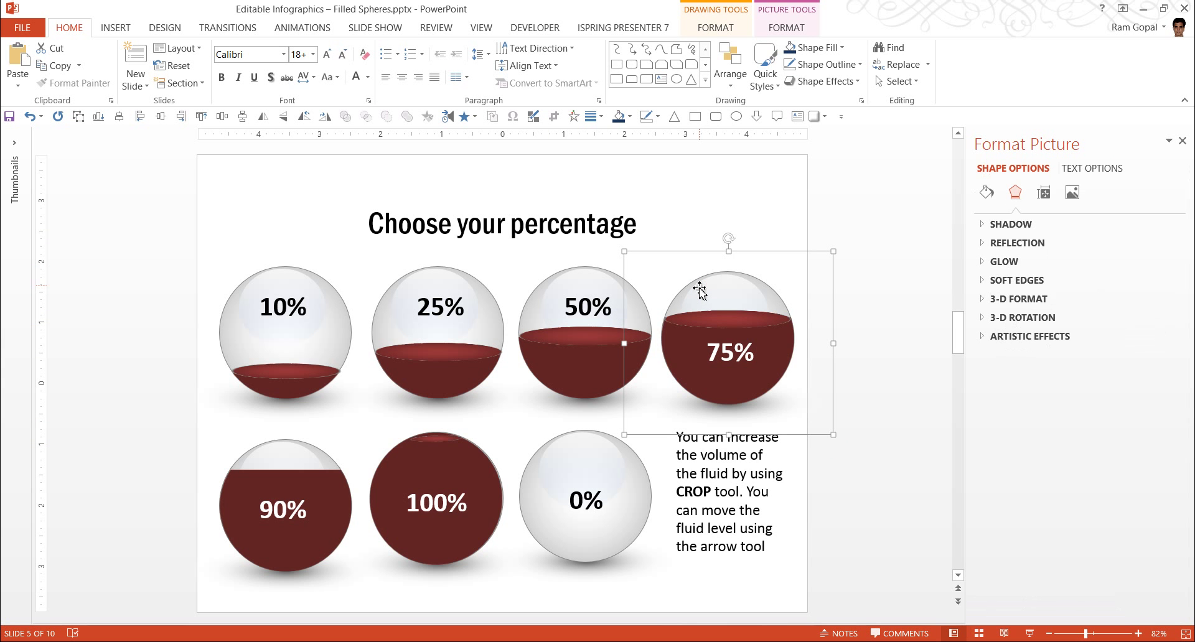
right_click(700, 290)
click(657, 389)
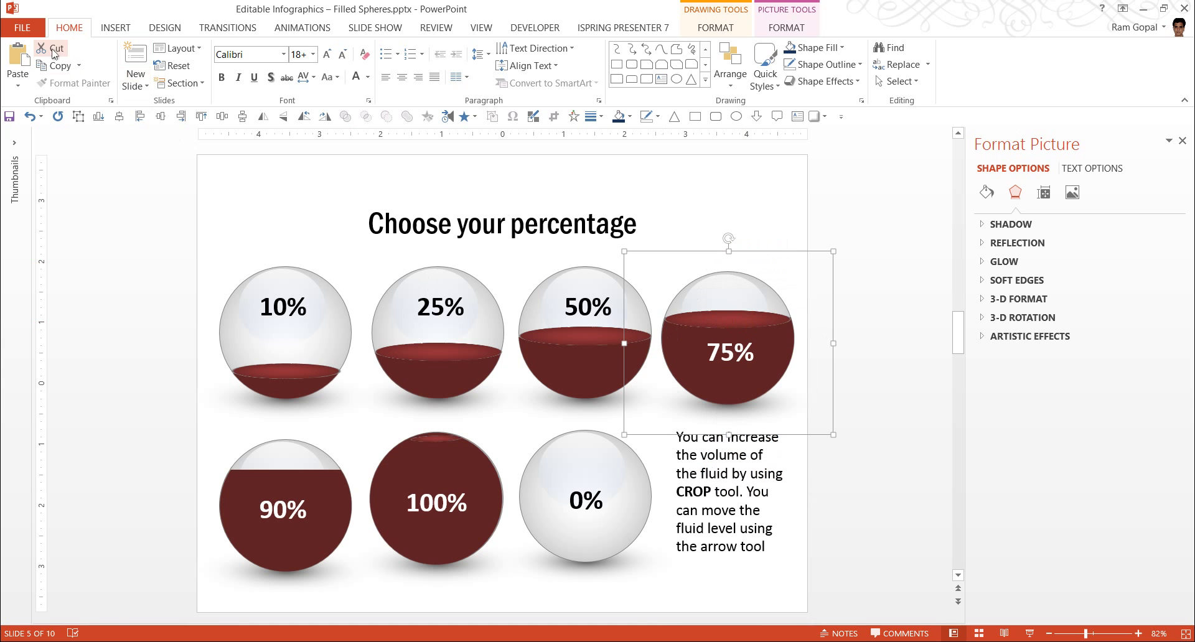
Paste the 75% sphere onto a new slide 6, centred below the title placeholder
click(175, 308)
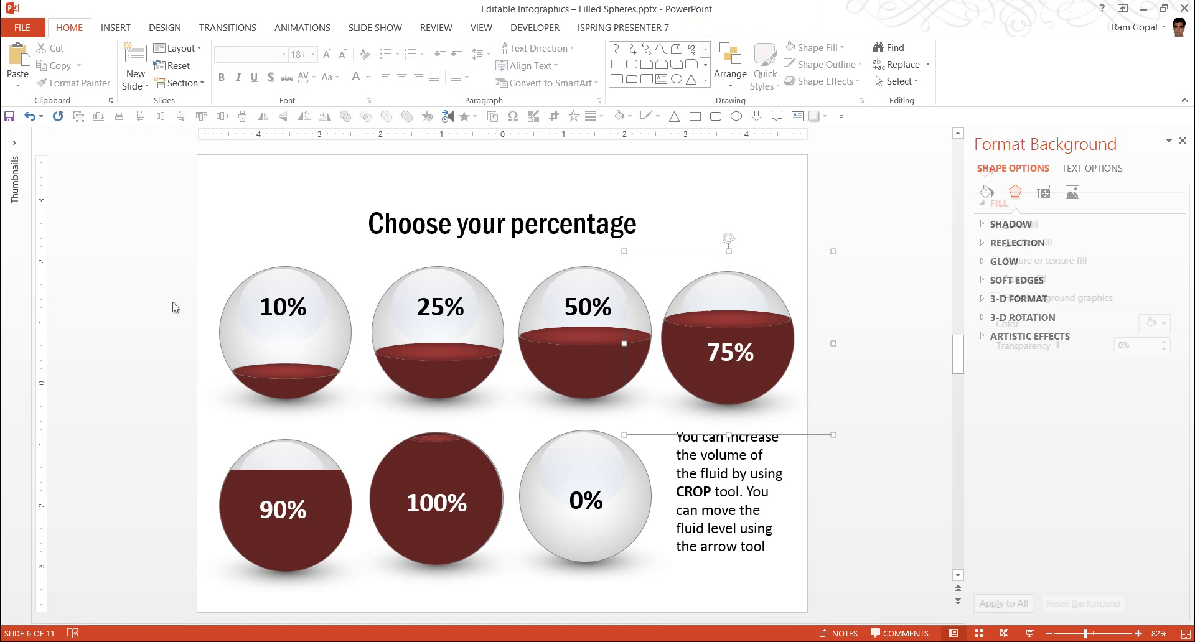
key(ctrl+m)
right_click(366, 386)
click(395, 415)
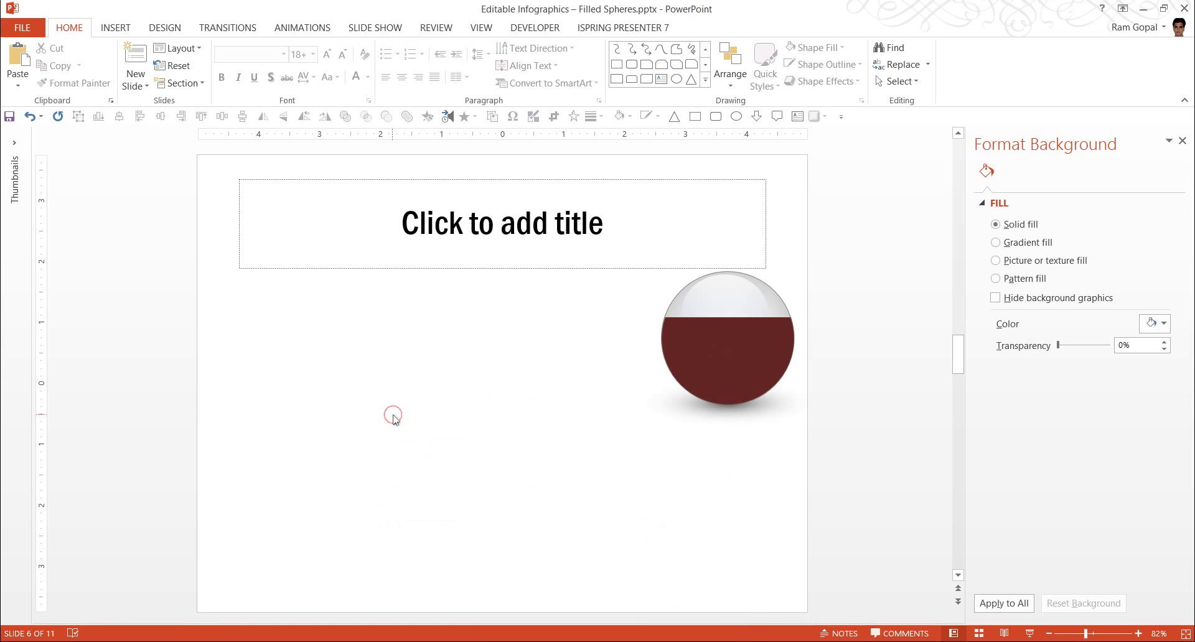
mouse_move(720, 381)
mouse_down()
mouse_move(547, 446)
mouse_move(525, 442)
mouse_up()
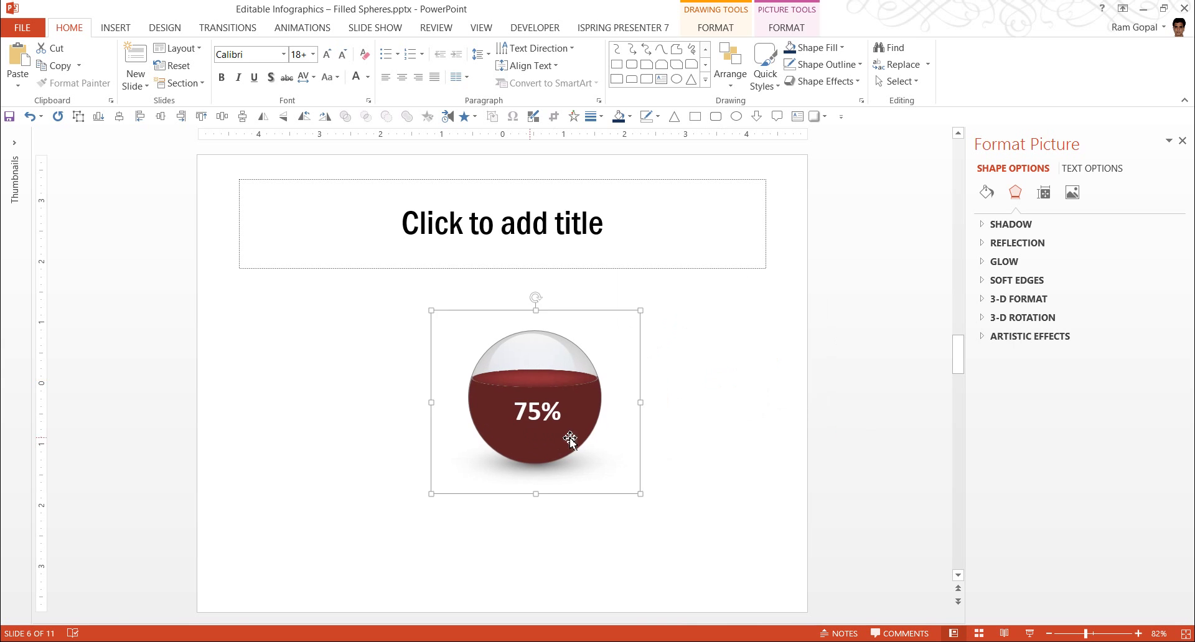
click(721, 435)
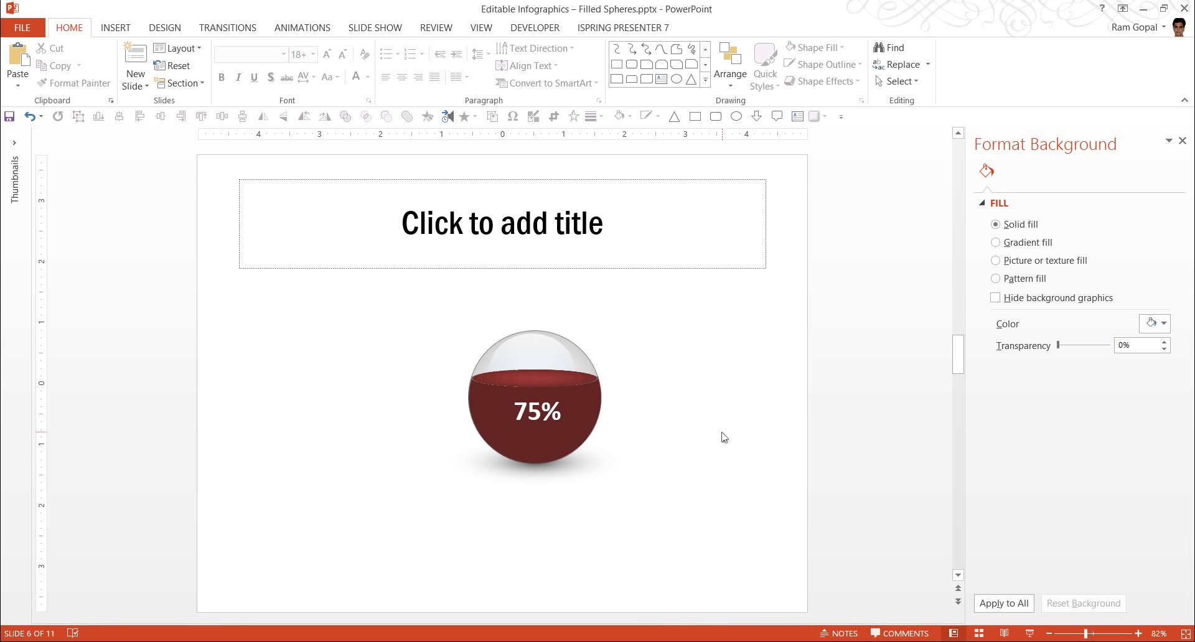
Scroll down to slide 7, 'Change over time', with the three thermometer gauges
scroll(724, 438, down, 1)
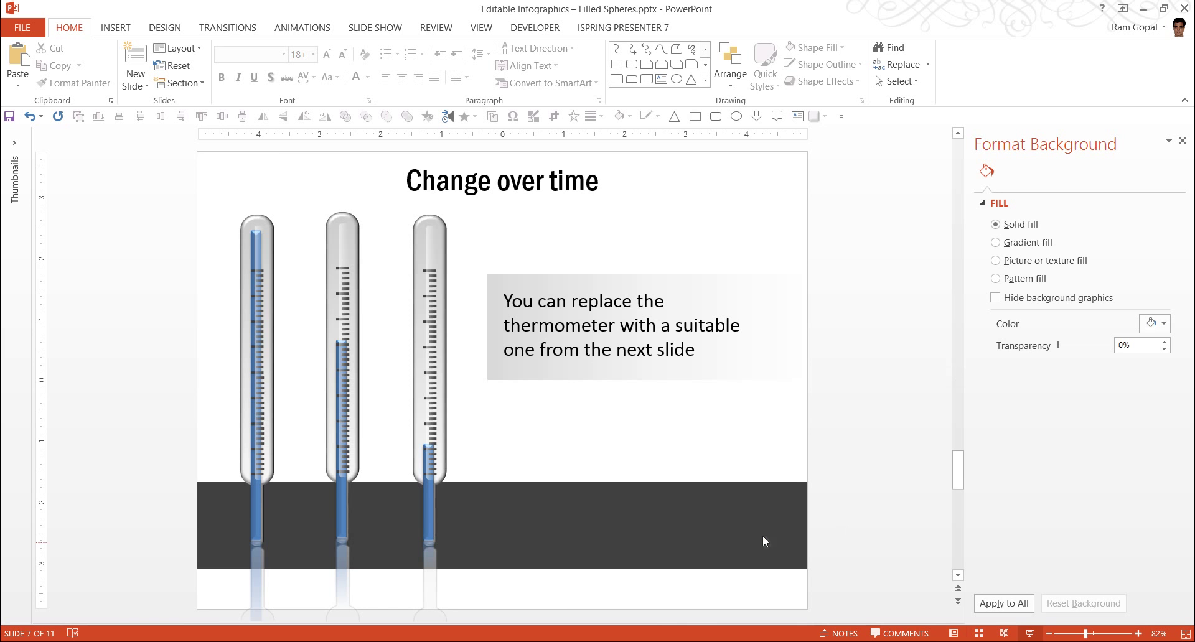
Lower the blue Category 2 bar on slide 9 from 50 to about 20
click(449, 449)
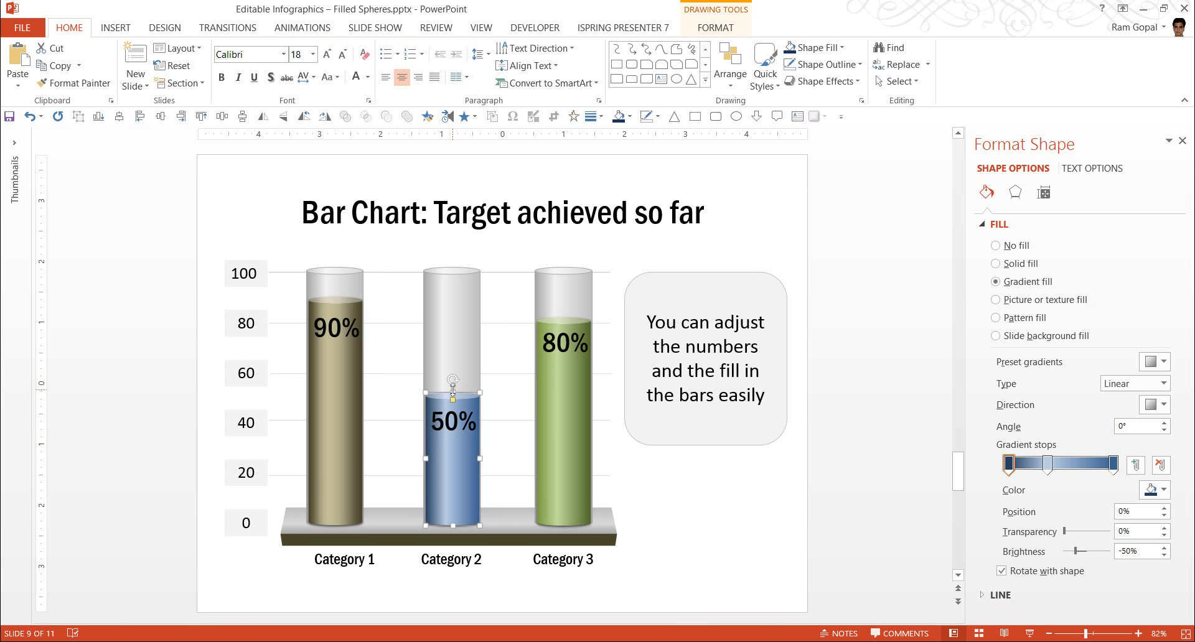
drag(452, 391, 463, 471)
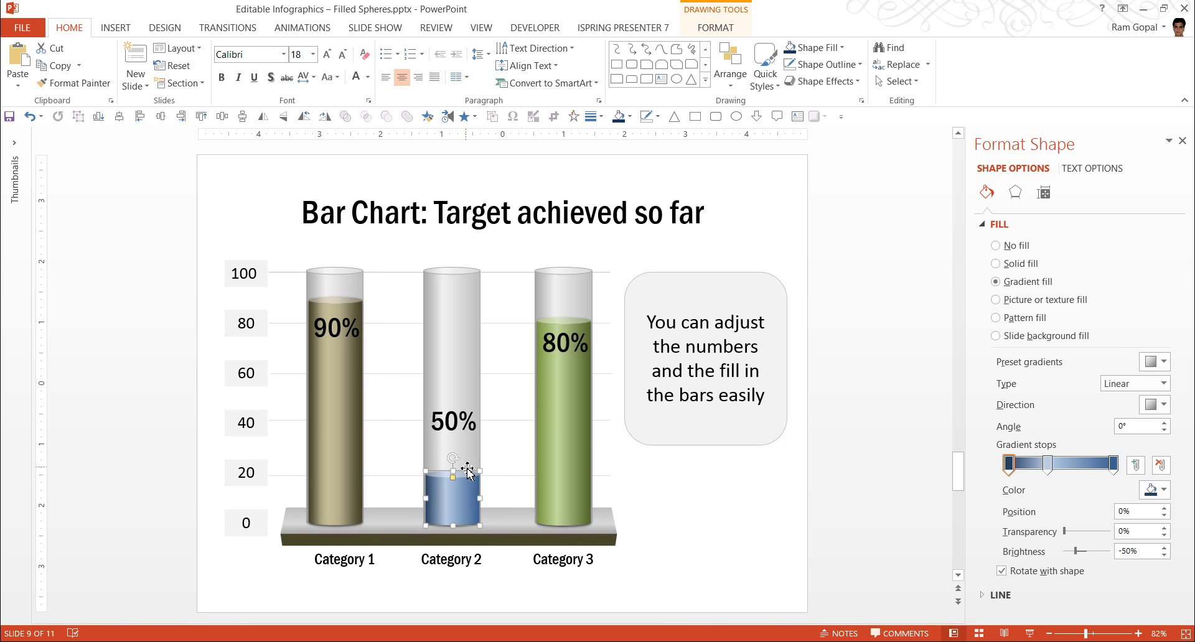
click(741, 491)
Change the bar's label from 50% to 20% and start the slide show
click(443, 421)
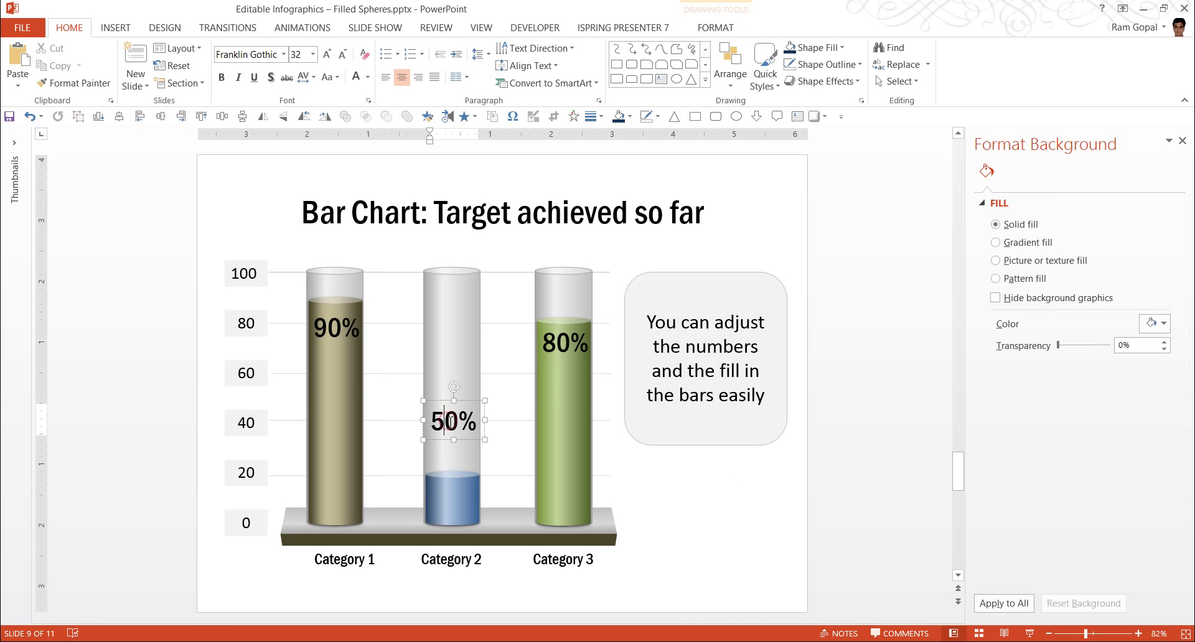
mouse_move(430, 421)
mouse_down()
mouse_move(443, 421)
mouse_move(461, 483)
mouse_up()
text(2)
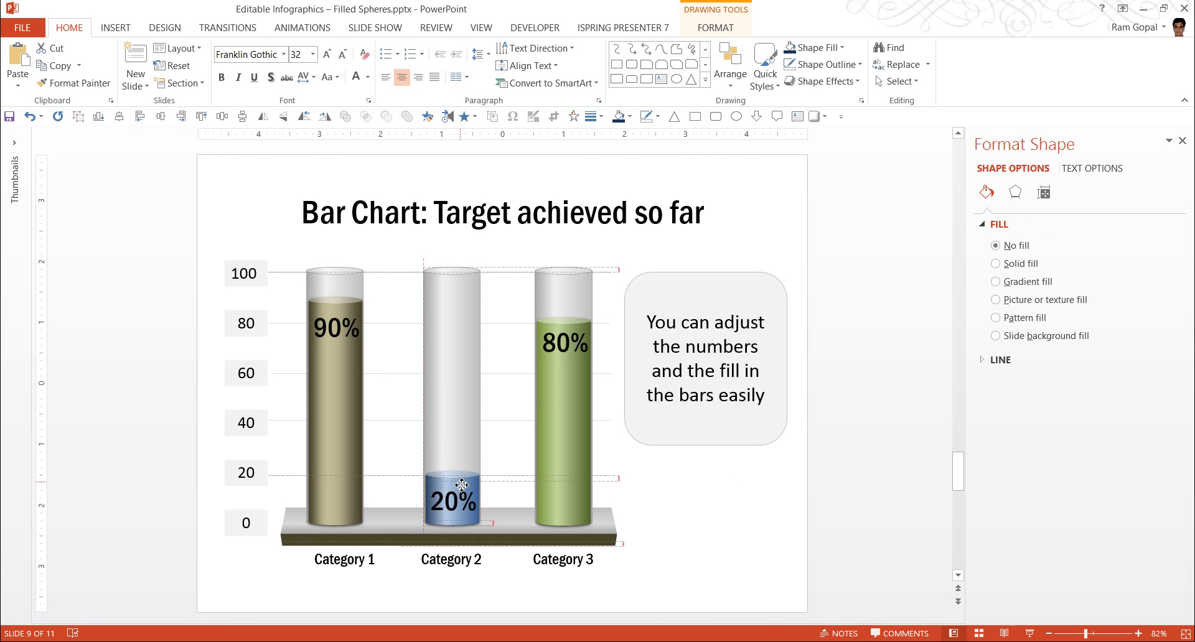
click(1029, 633)
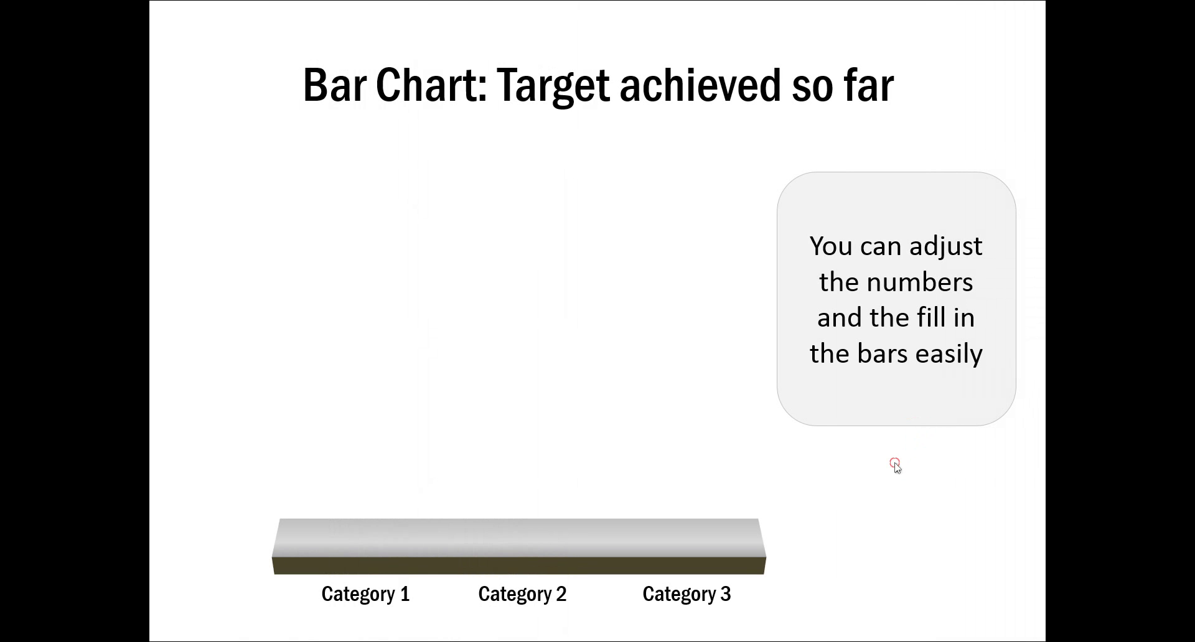